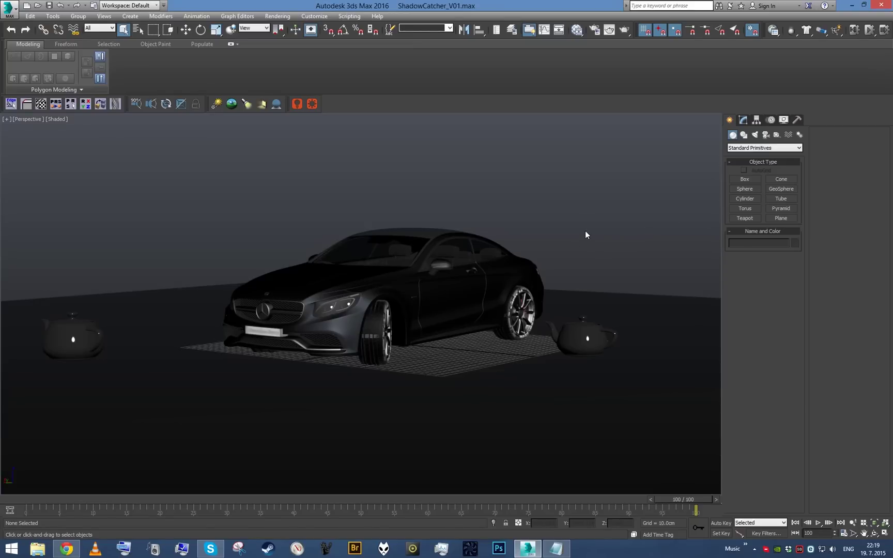
Load the 03-55 street photo into the Slate editor as a new bitmap node, Map #11.
middle_drag(584, 233, 598, 236)
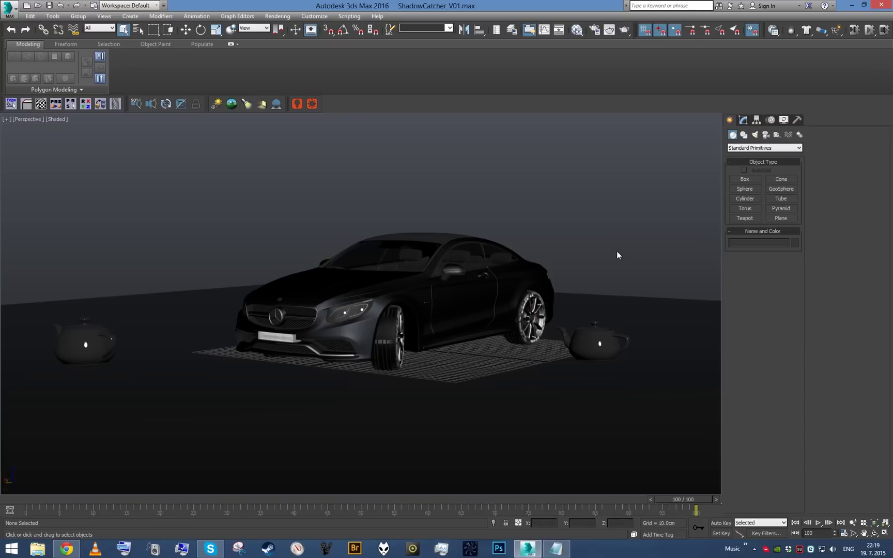
key(m)
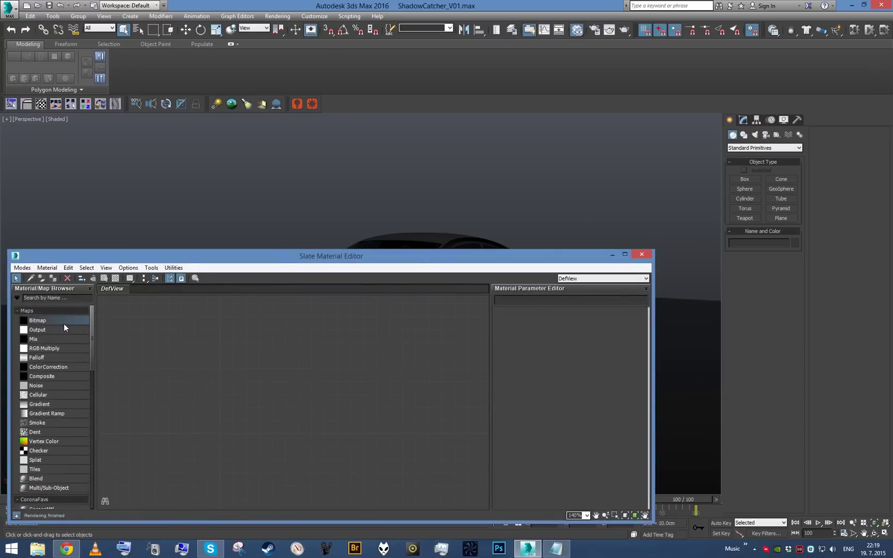
drag(64, 324, 348, 365)
click(174, 100)
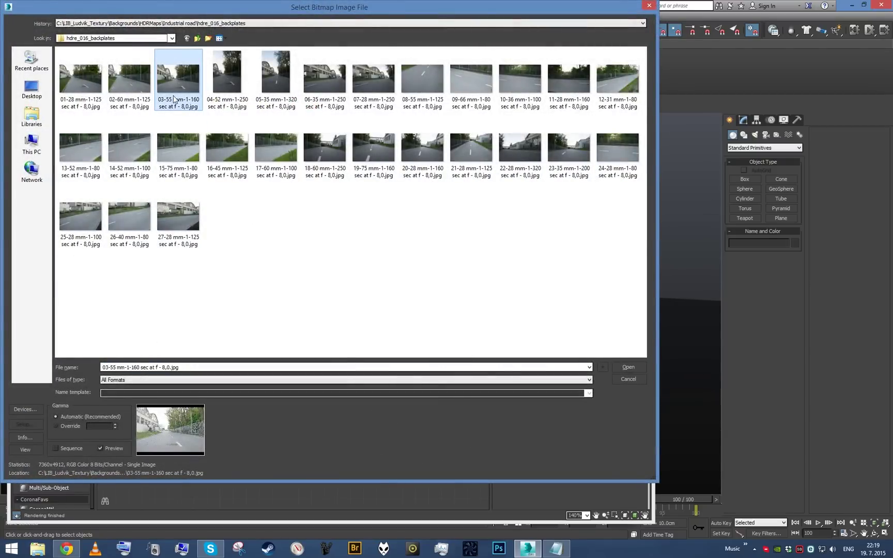
double_click(174, 100)
double_click(368, 375)
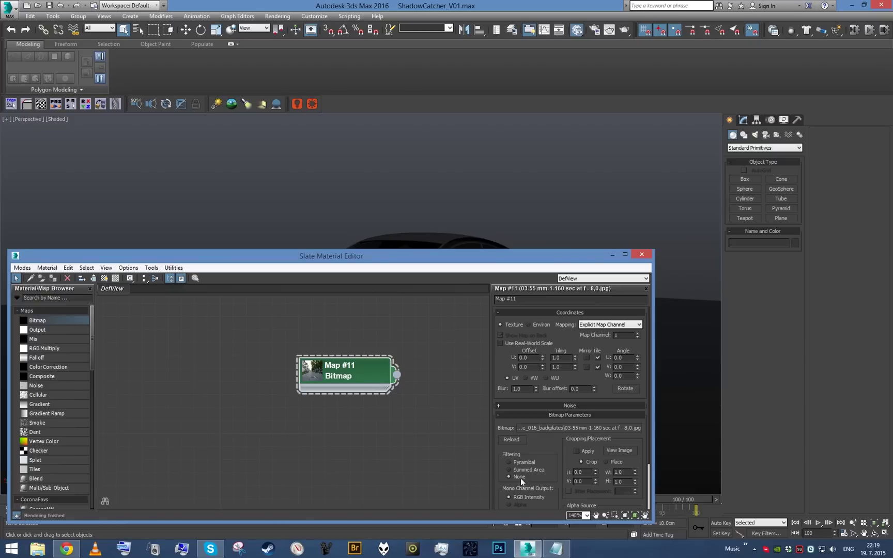
drag(361, 379, 310, 391)
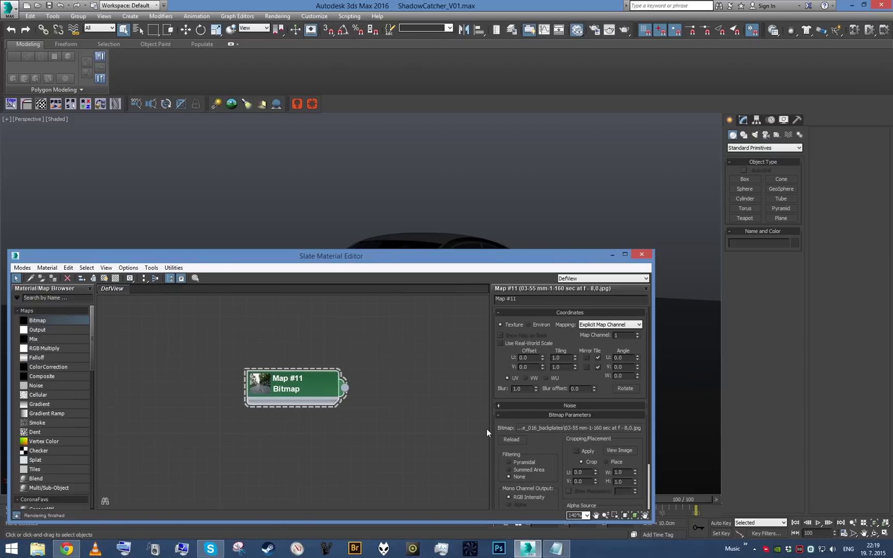
Instance Map #11 into the Environment Map slot and set its mapping to Screen.
key(8)
drag(347, 387, 608, 174)
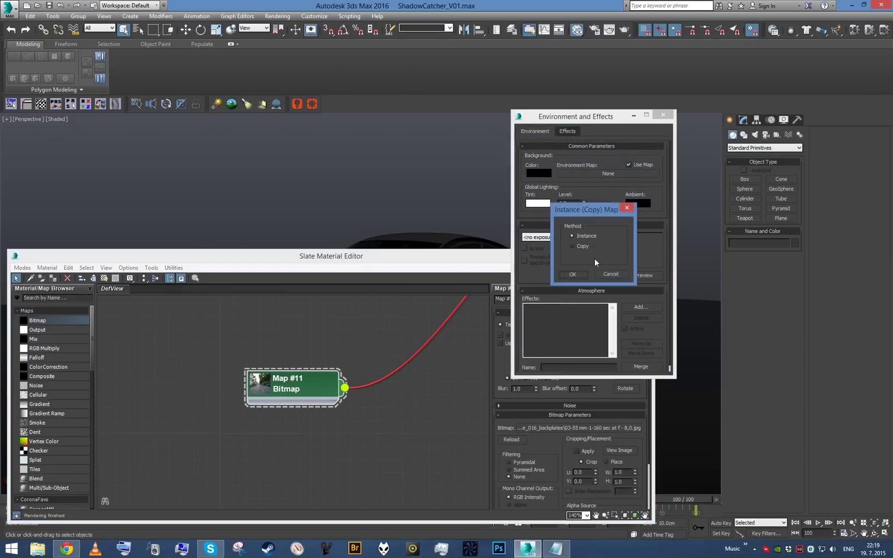
click(577, 277)
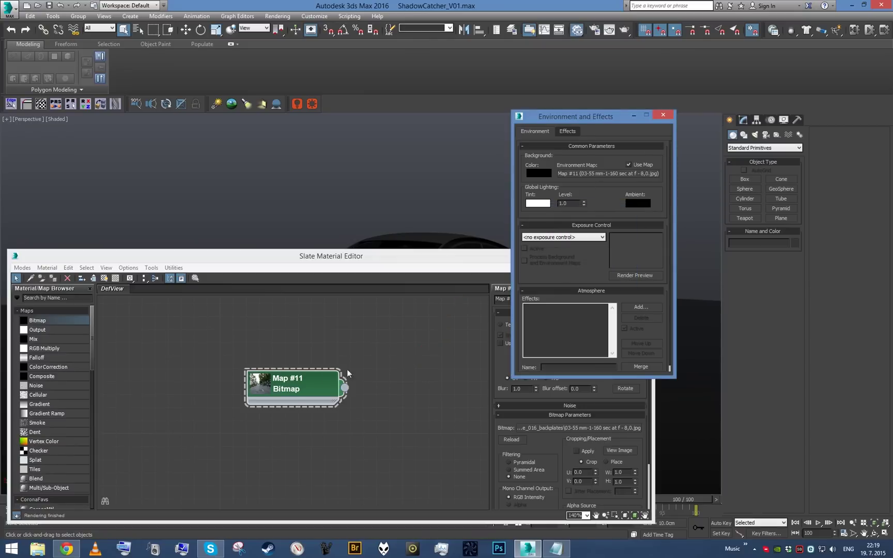
click(291, 384)
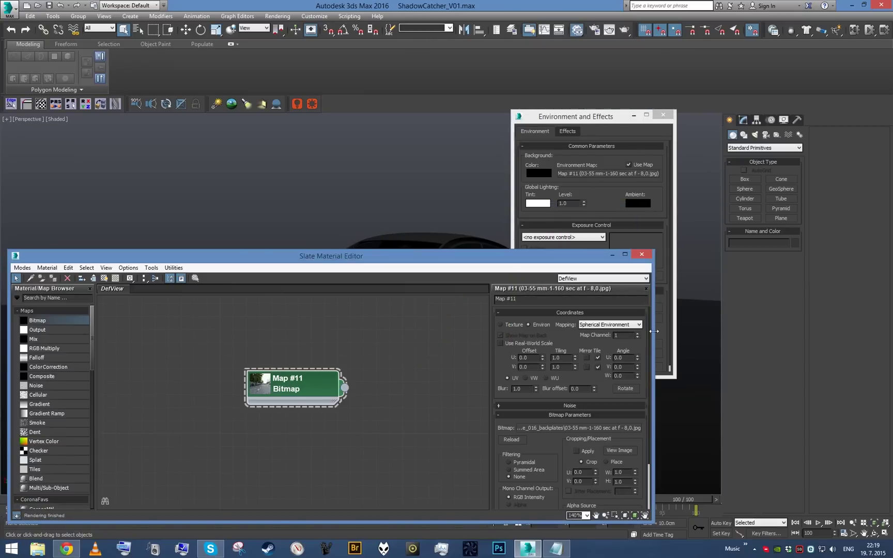
click(603, 324)
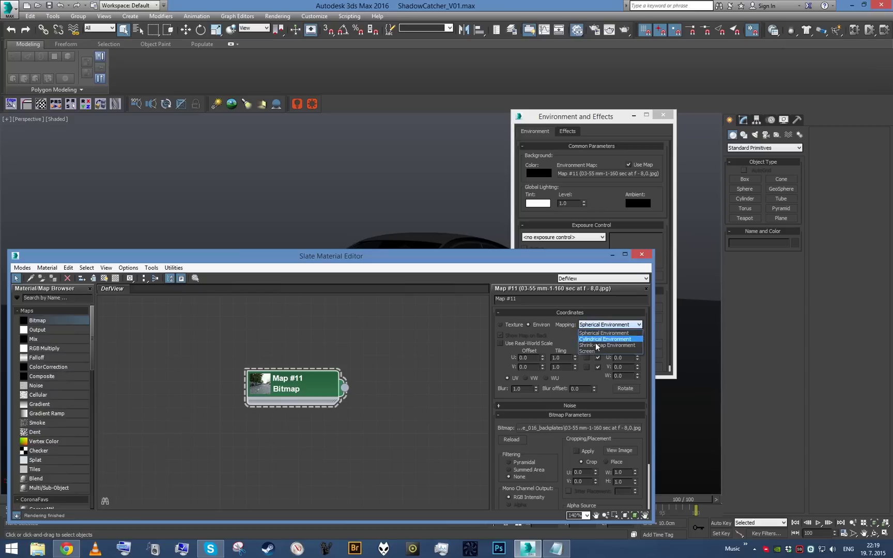
click(595, 352)
click(662, 115)
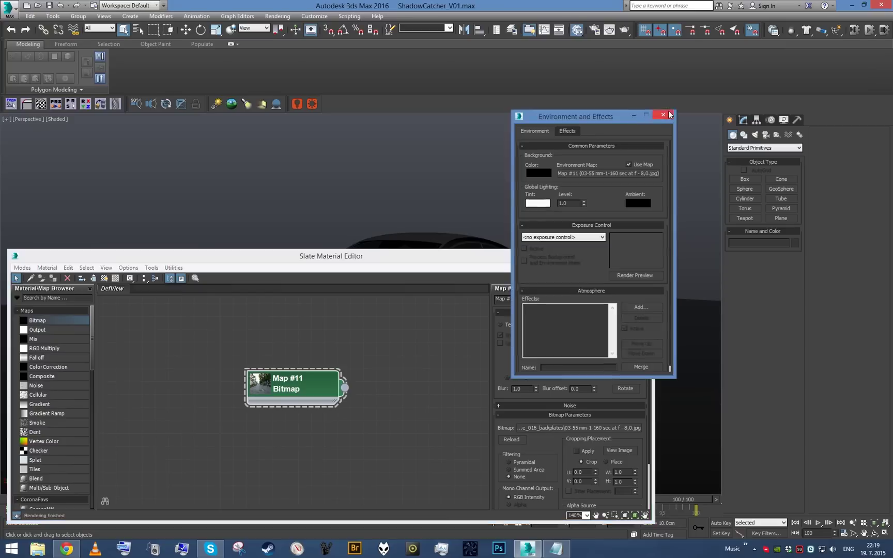
Use the environment background in the viewport, turn on the safe frame, and reframe the car.
click(612, 254)
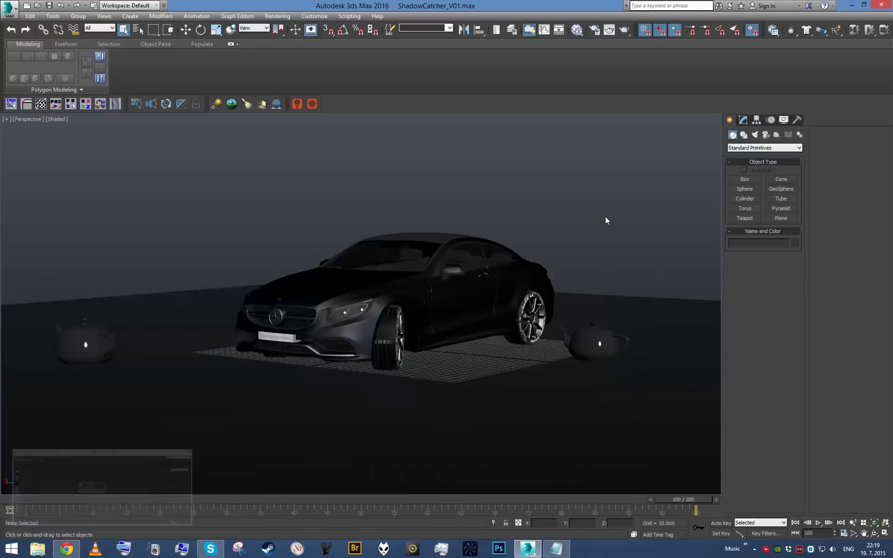
key(alt+b)
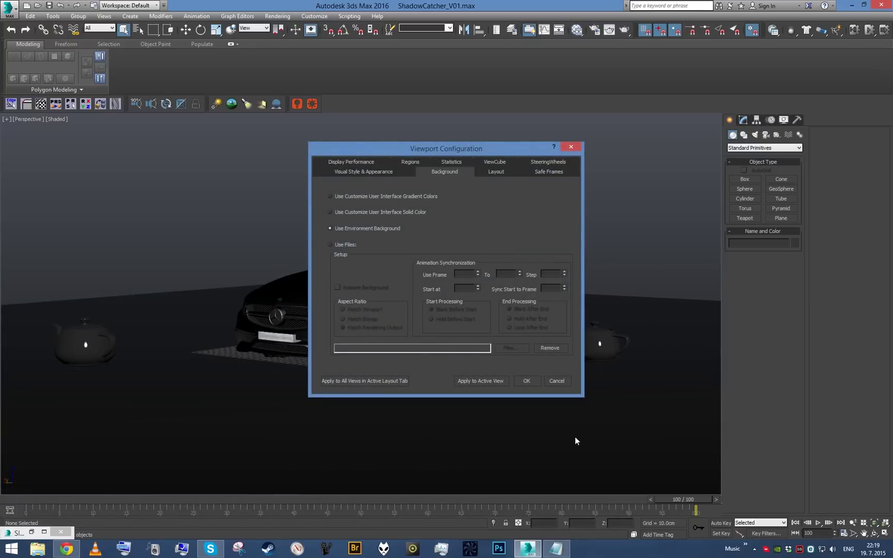
click(527, 382)
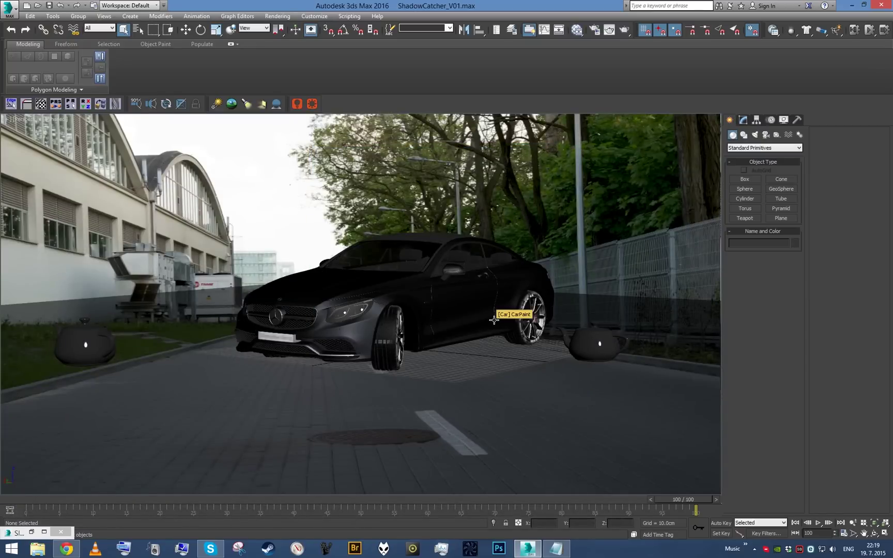
key(shift+f)
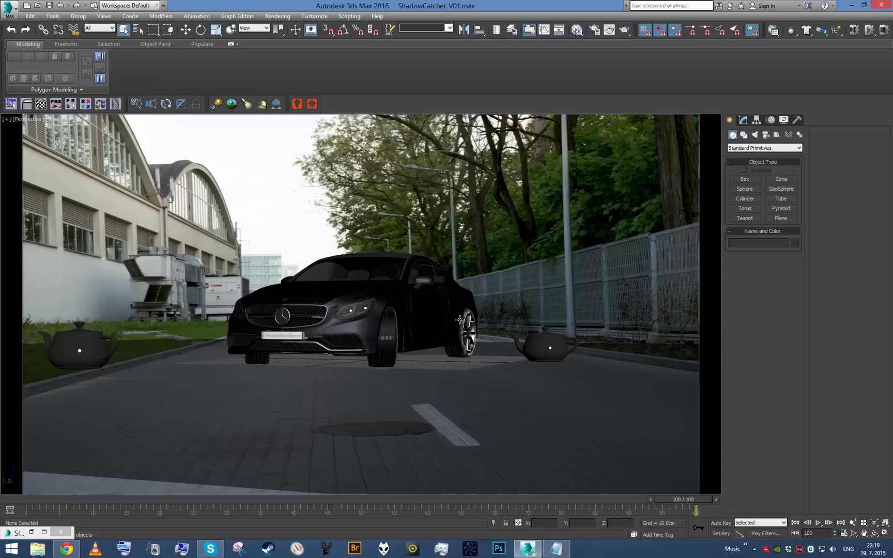
alt+middle_drag(459, 320, 321, 254)
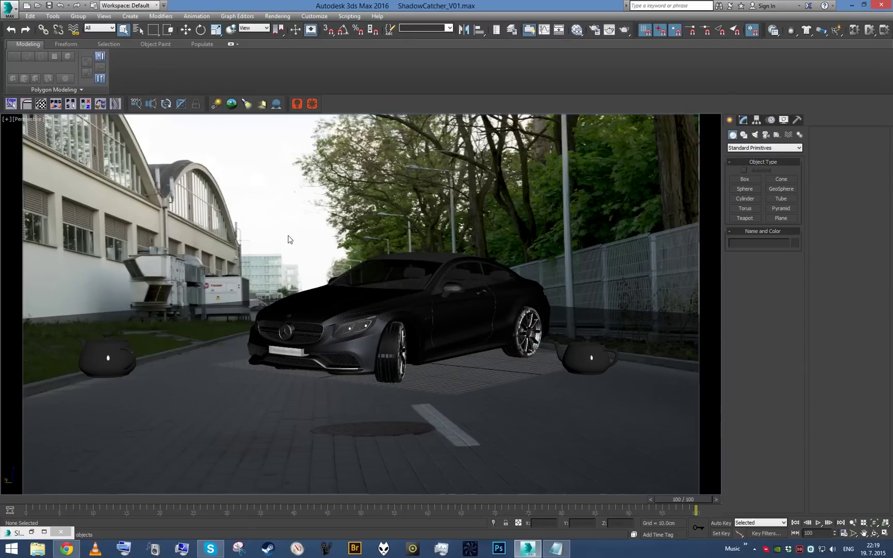
middle_drag(599, 326, 582, 340)
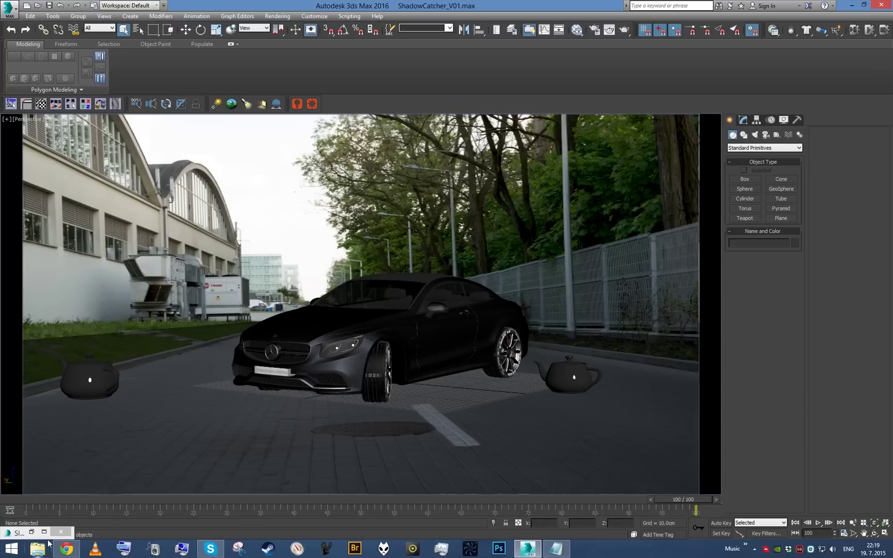
click(31, 532)
Open the backplate photo in a viewer and check its pixel dimensions in Properties.
right_click(544, 432)
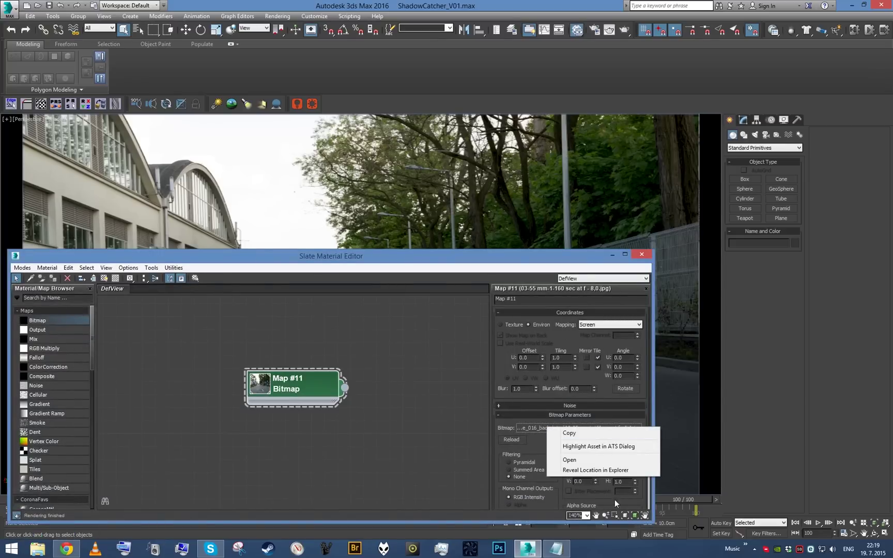
click(591, 460)
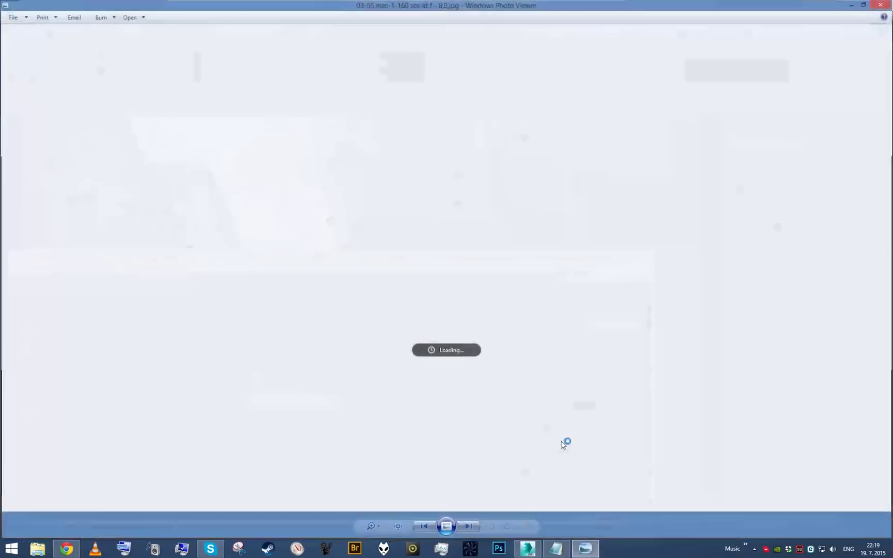
right_click(465, 298)
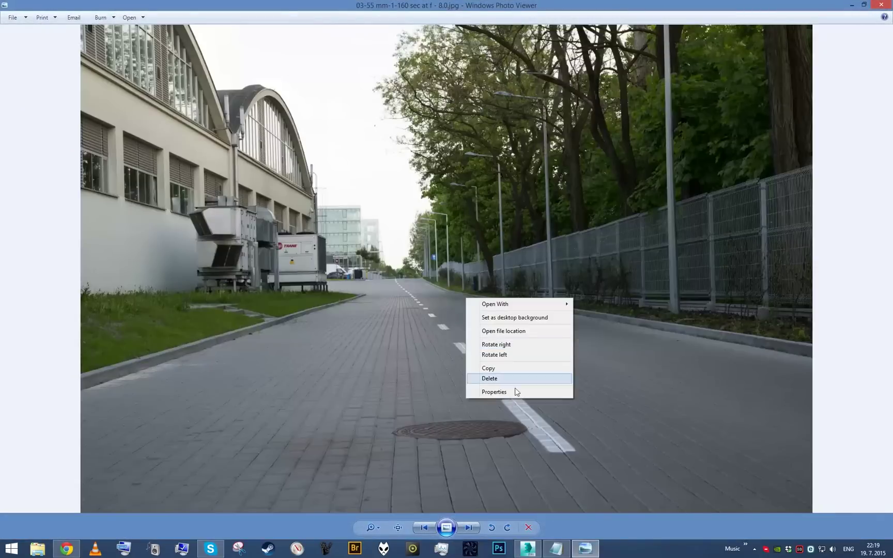
click(512, 390)
drag(588, 306, 522, 256)
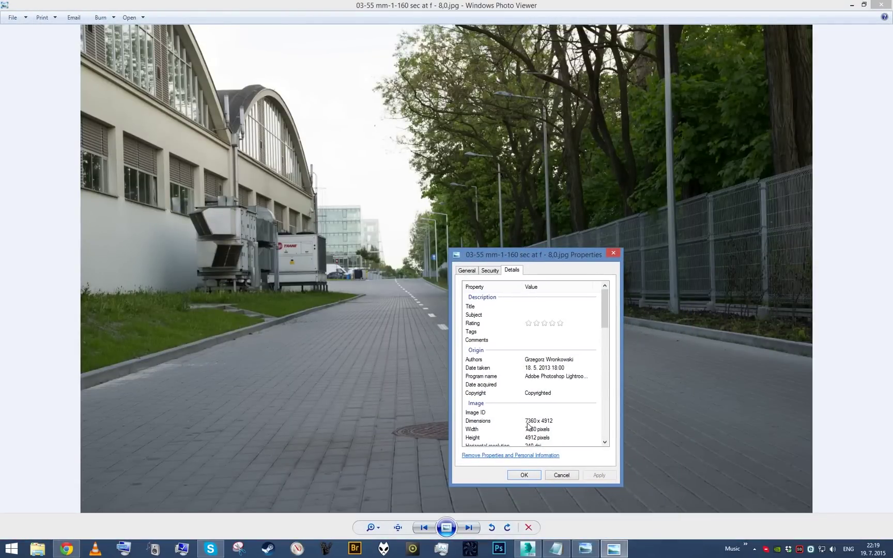
Match the render output size to the photo, entering 4912 as the height.
click(527, 548)
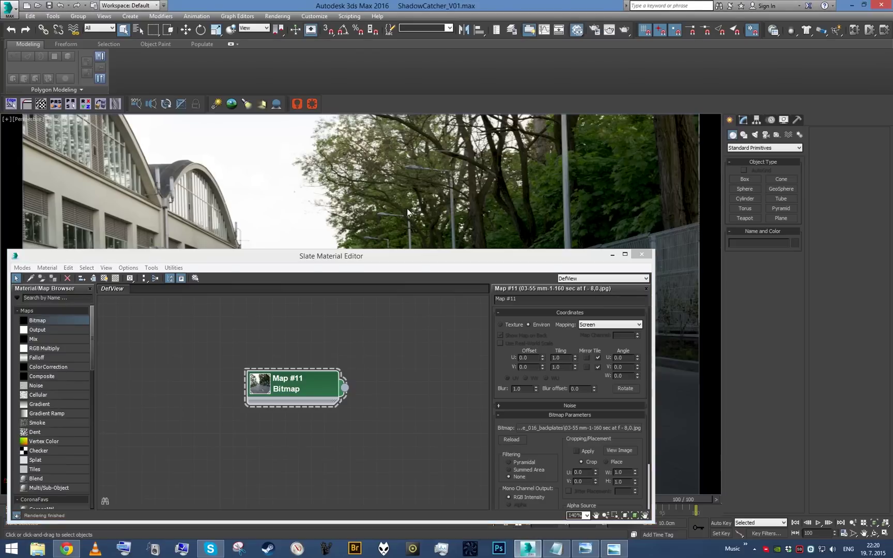
key(F10)
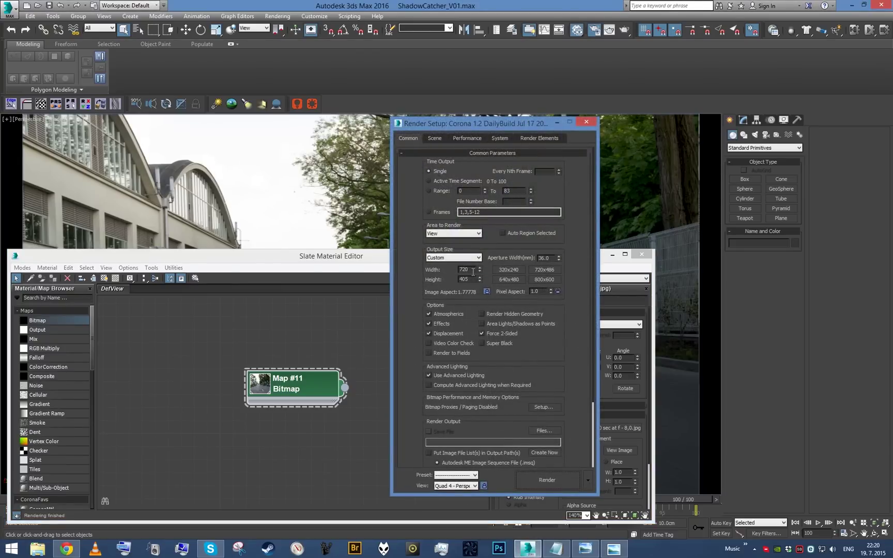
double_click(472, 272)
click(614, 549)
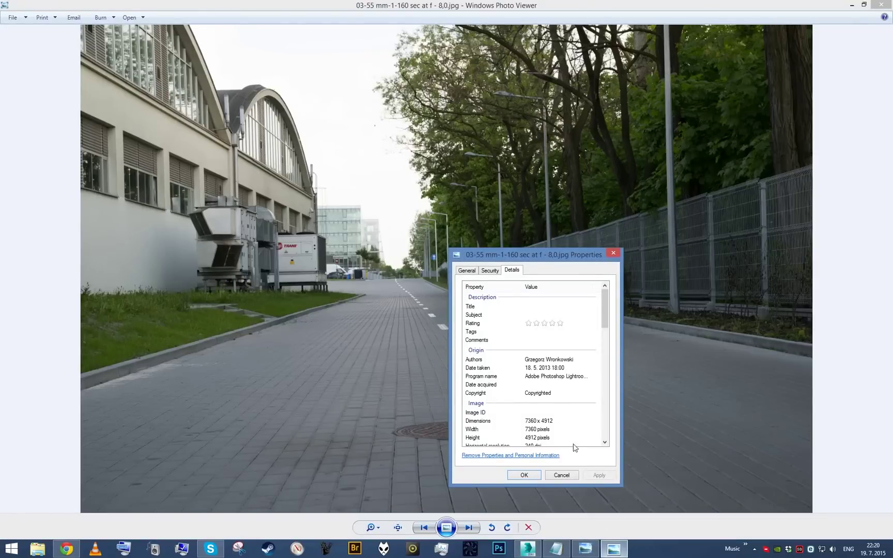
click(527, 548)
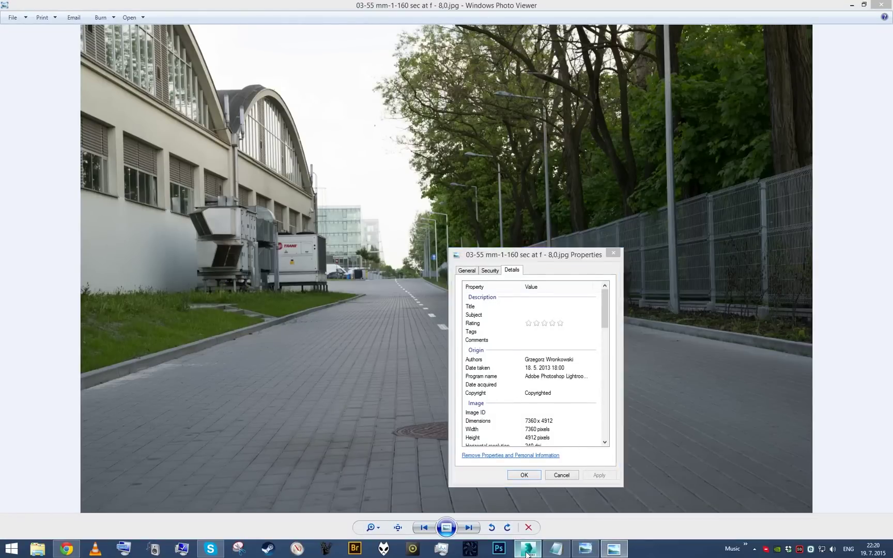
double_click(468, 280)
text(4)
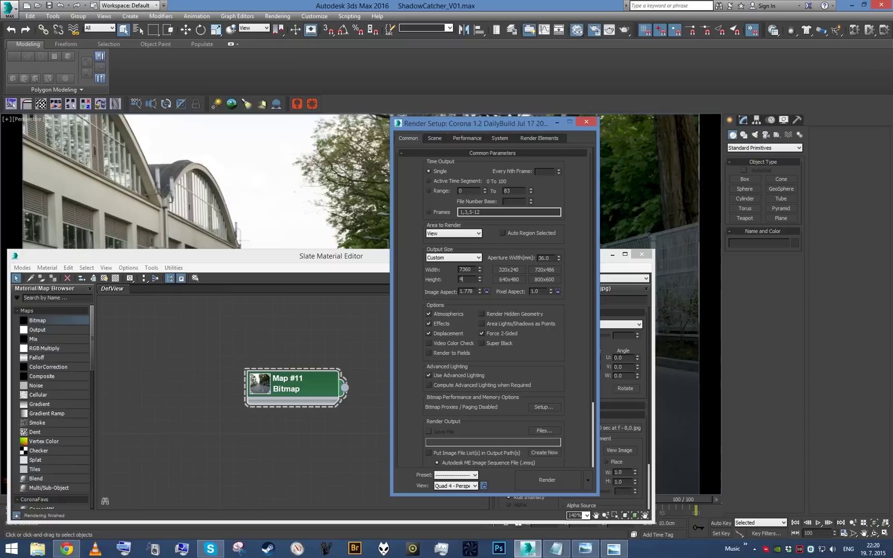
text(912)
key(Return)
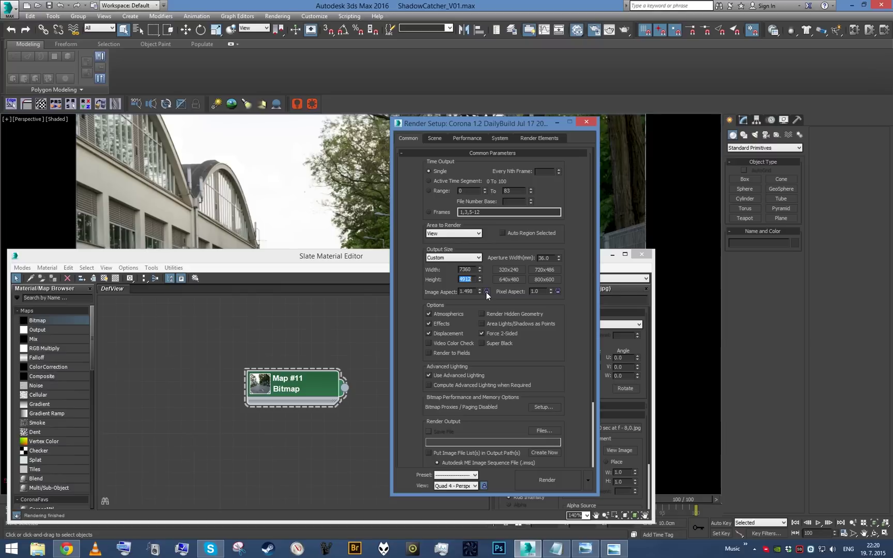
Lock the image aspect and set the output width to 800, giving 800 × 534.
click(486, 292)
double_click(465, 269)
text(1)
text(00)
key(Return)
click(613, 254)
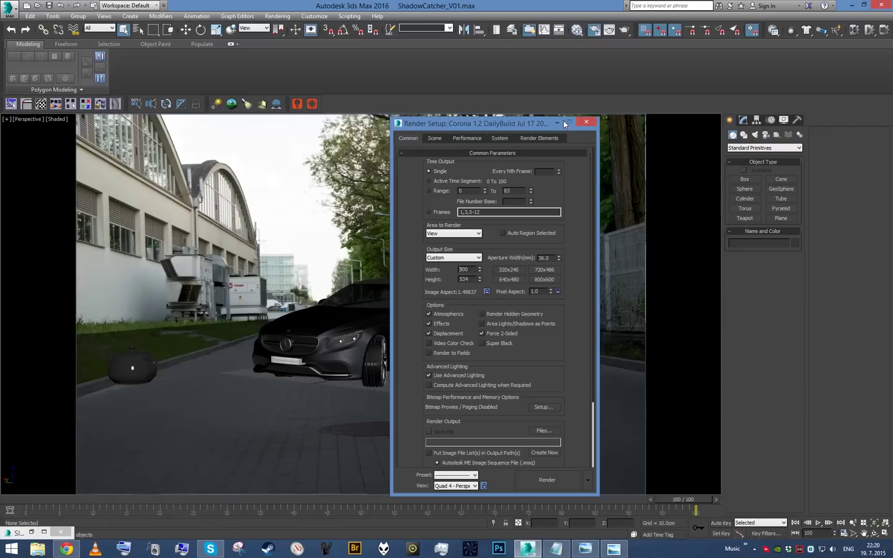
click(32, 532)
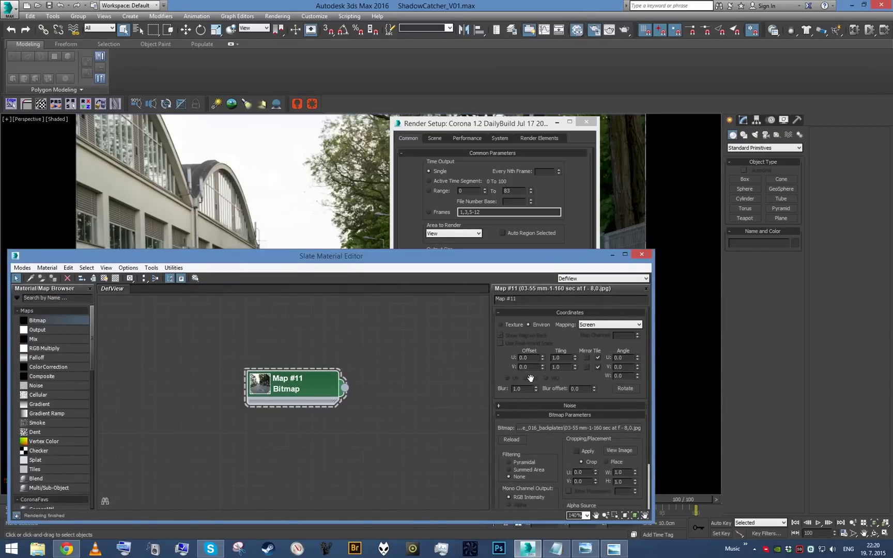
mouse_move(412, 265)
mouse_down()
mouse_move(402, 352)
mouse_move(422, 234)
mouse_move(424, 255)
mouse_up()
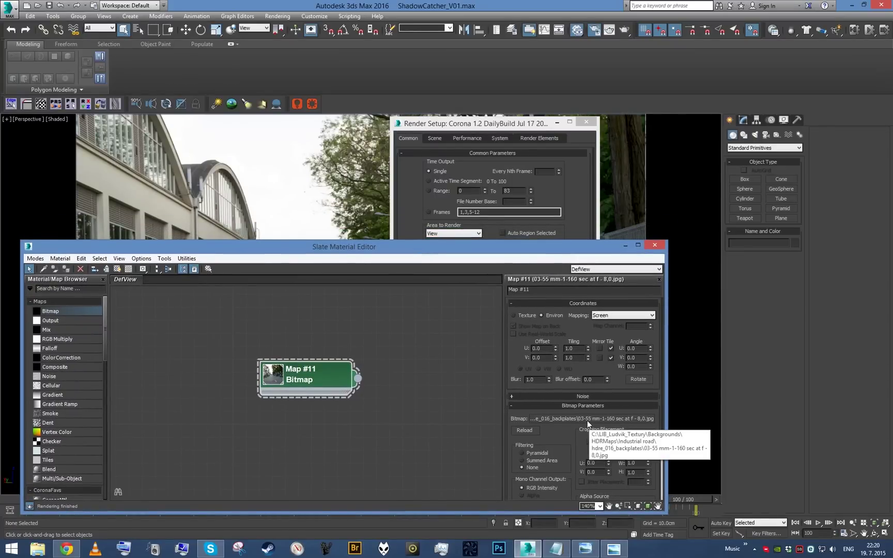
Look through Camera001, make it a Free Camera, and nudge the framing of the car.
click(625, 245)
click(569, 122)
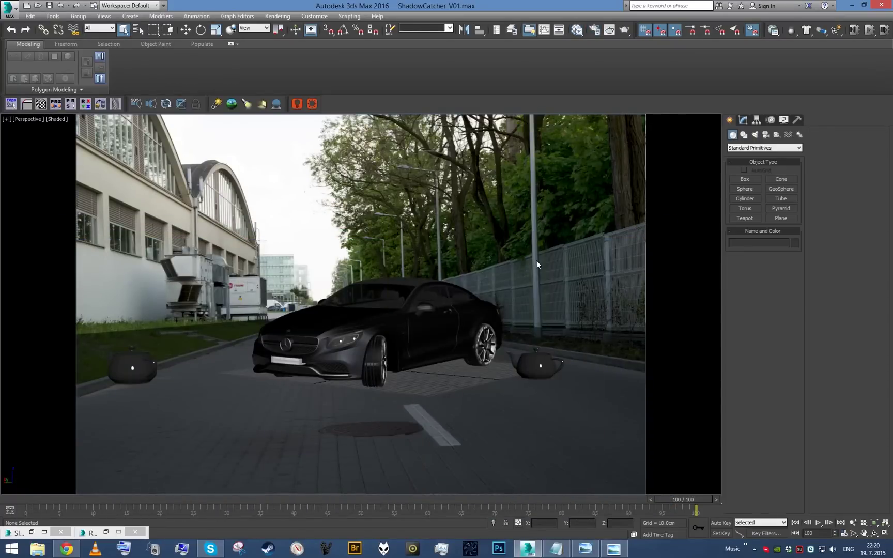
key(c)
click(743, 120)
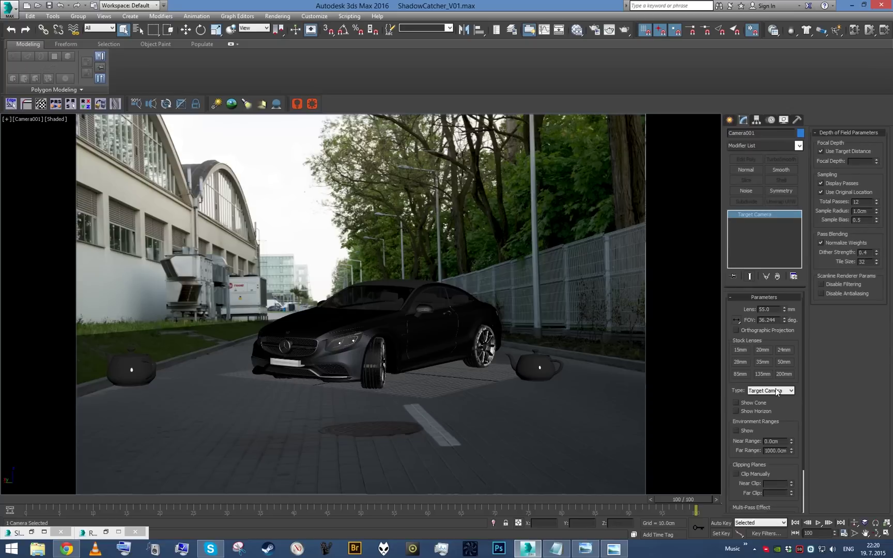
double_click(775, 309)
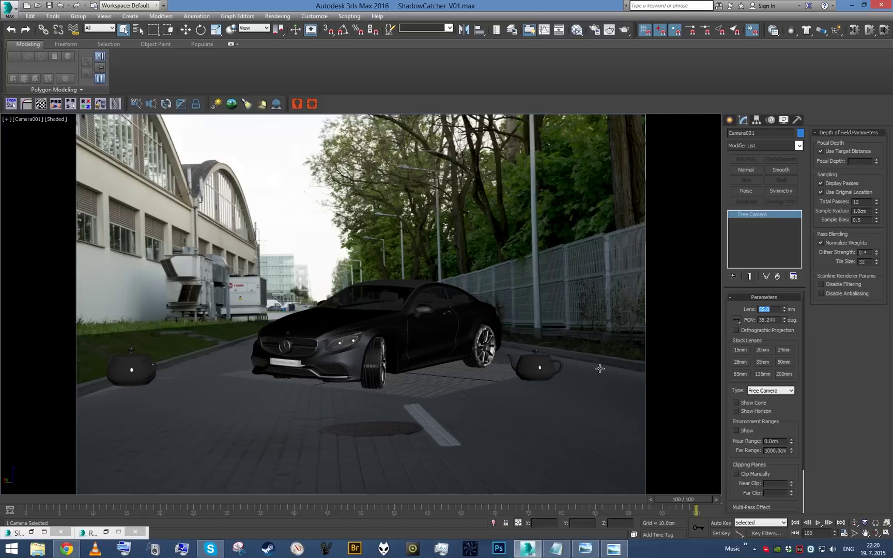
mouse_move(570, 329)
middle_down()
mouse_move(478, 334)
mouse_move(530, 343)
mouse_move(380, 337)
mouse_move(475, 352)
mouse_move(392, 348)
mouse_move(519, 345)
mouse_move(445, 341)
mouse_move(542, 324)
middle_up()
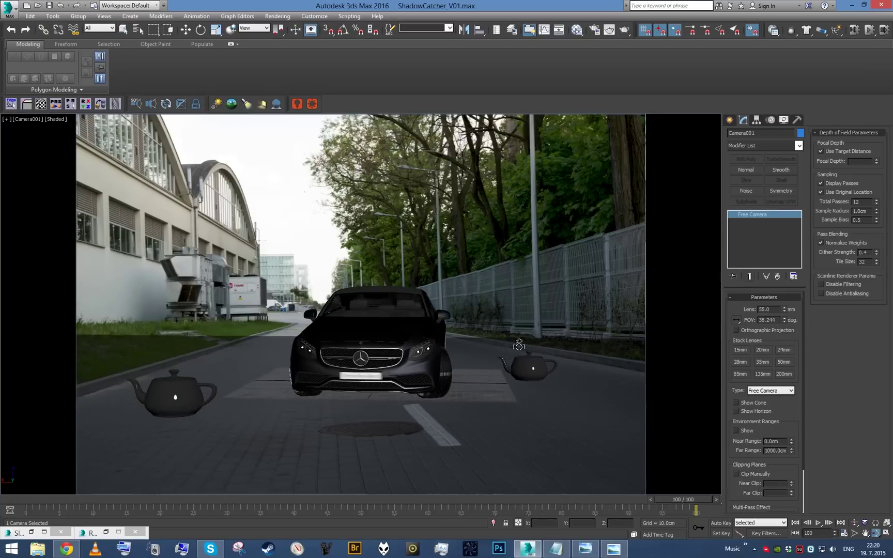
key(F3)
key(F3)
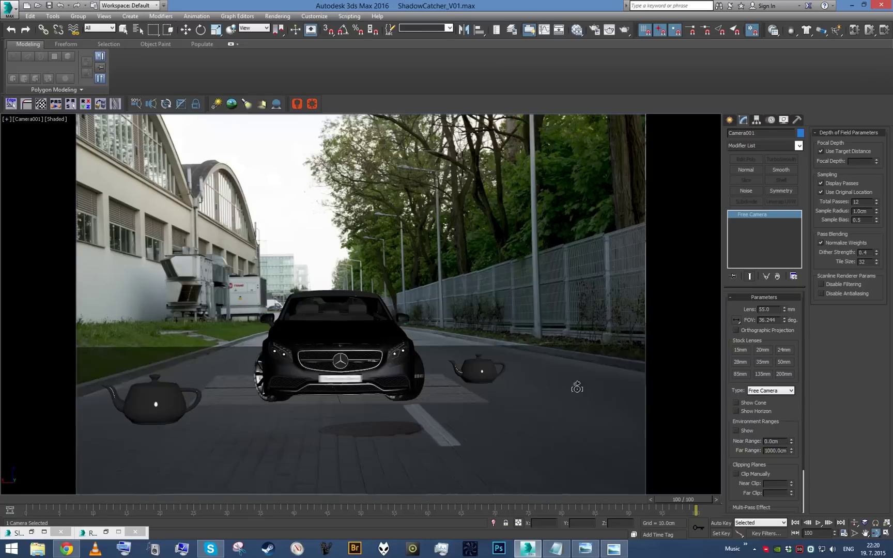
key(F3)
Orbit and dolly Camera001 so the car appears larger and centred on the road.
alt+middle_drag(557, 404, 571, 349)
key(F4)
click(855, 523)
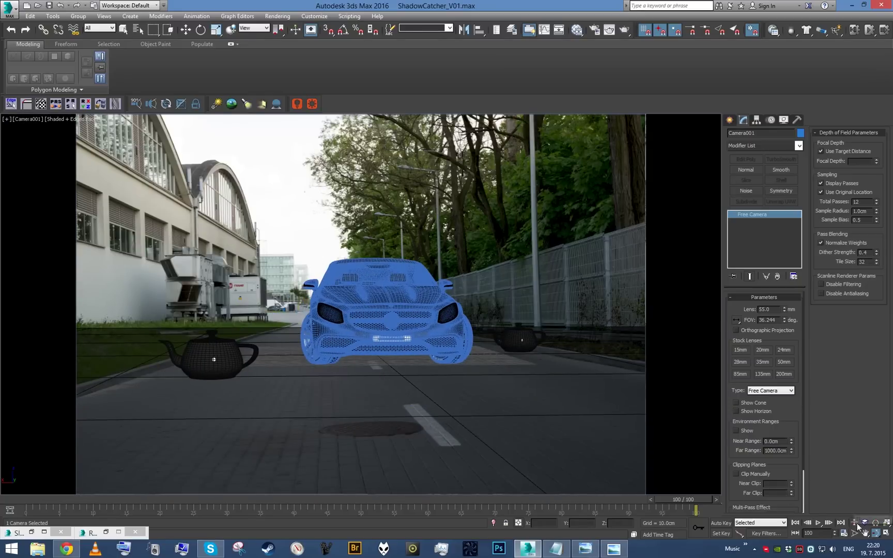
drag(512, 347, 503, 403)
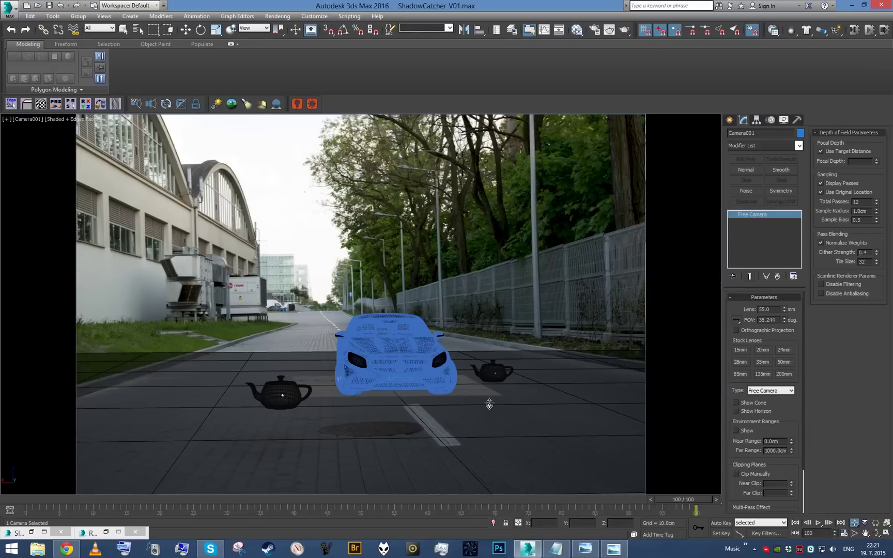
alt+middle_drag(490, 405, 399, 356)
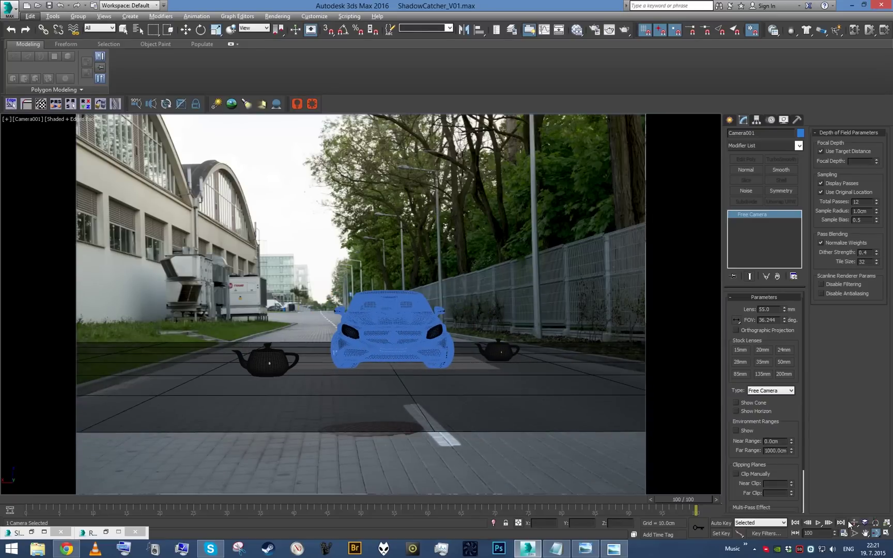
key(a)
key(a)
ctrl+alt+middle_drag(507, 336, 515, 364)
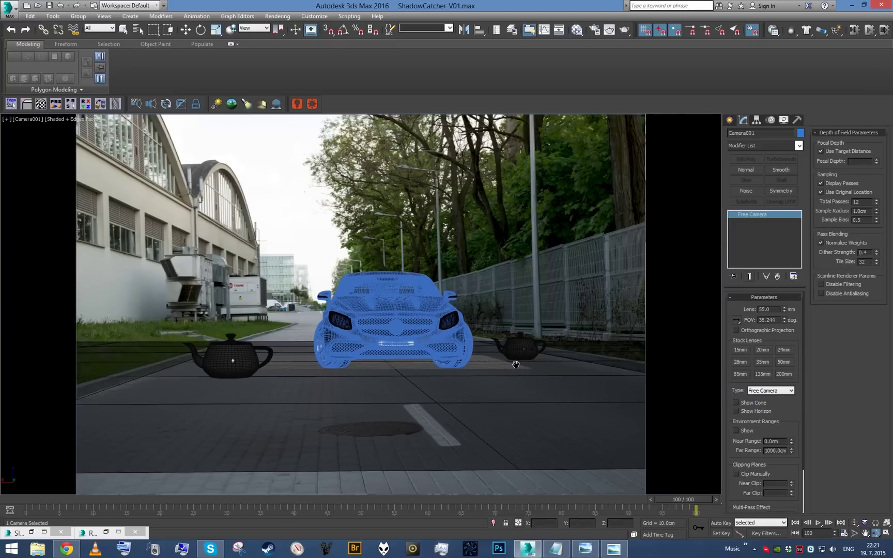
Fine-tune the camera dolly, then exit camera navigation and return to Select mode.
click(854, 523)
mouse_move(411, 333)
mouse_down()
mouse_move(405, 346)
mouse_move(411, 339)
mouse_up()
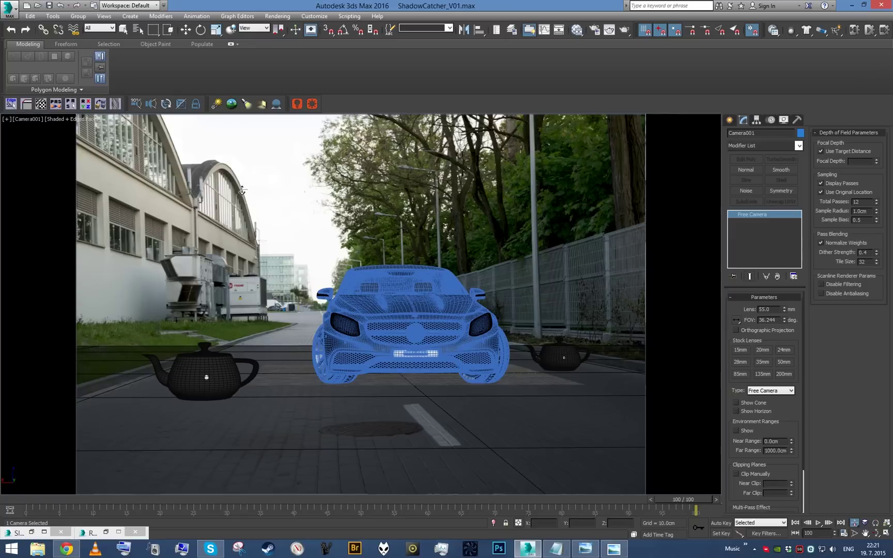
key(alt)
right_click(499, 379)
key(q)
click(301, 284)
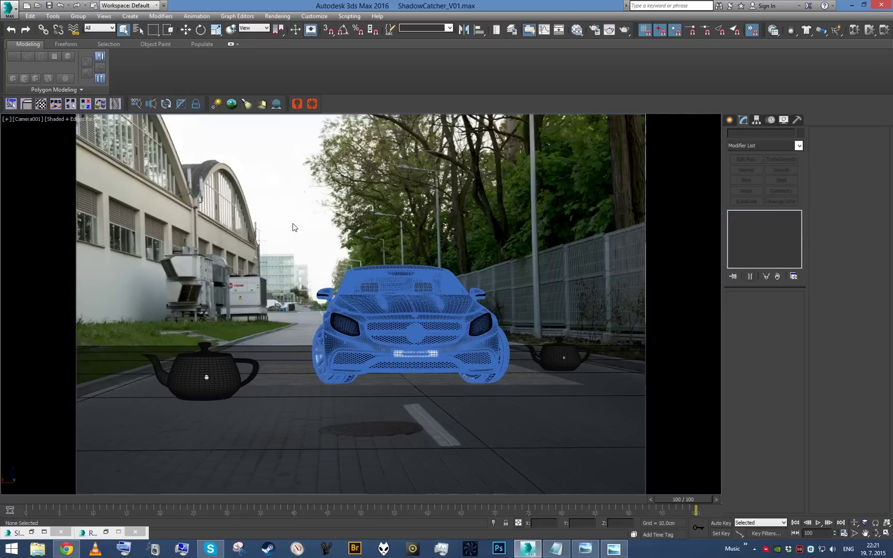
key(F10)
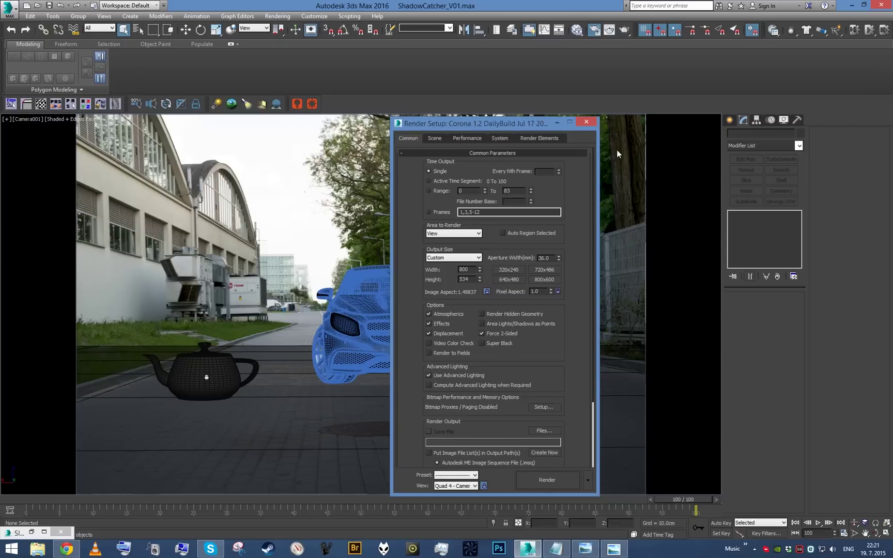
click(462, 138)
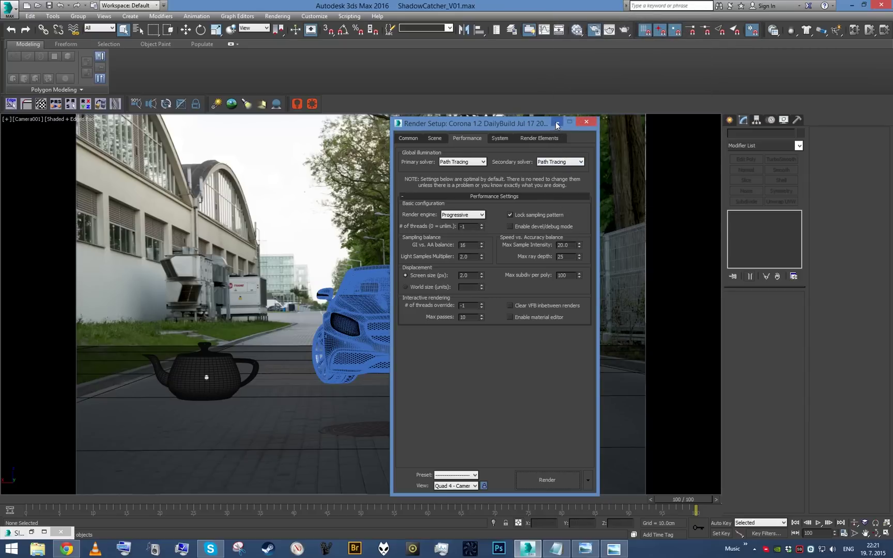
click(557, 123)
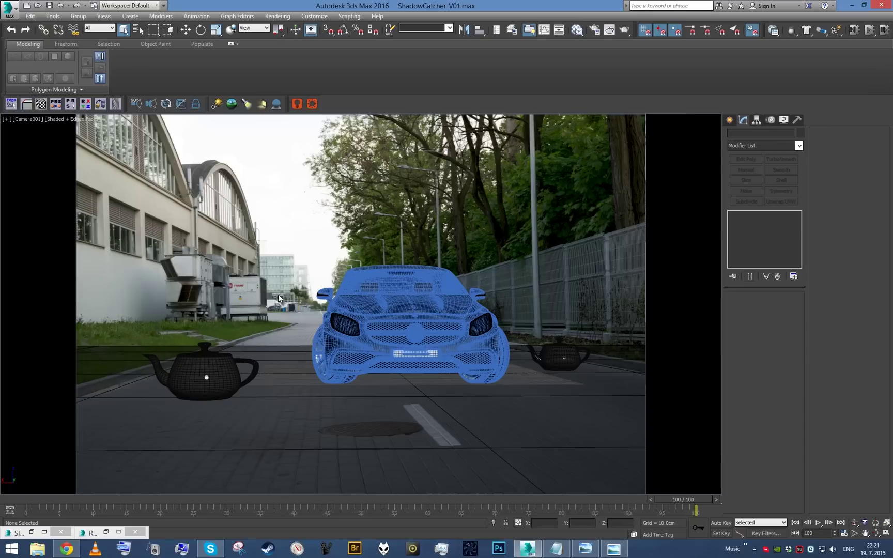
click(106, 532)
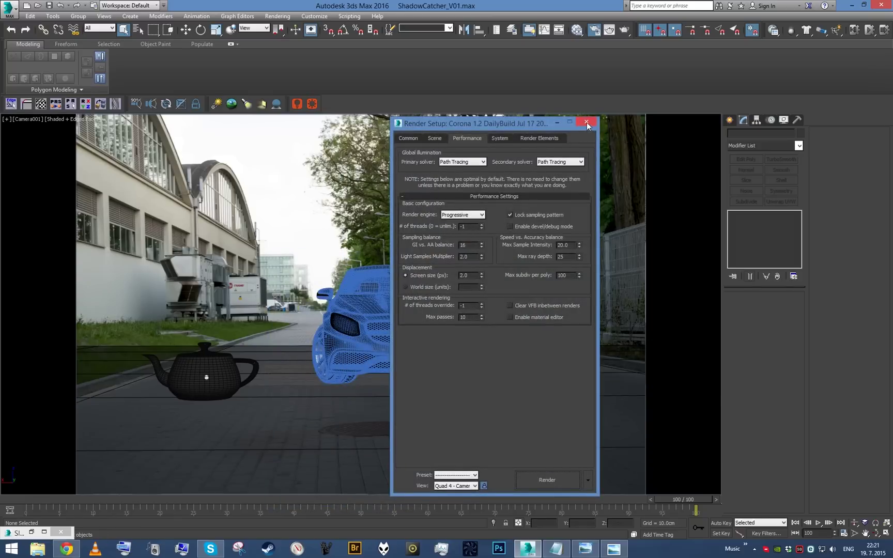
click(586, 121)
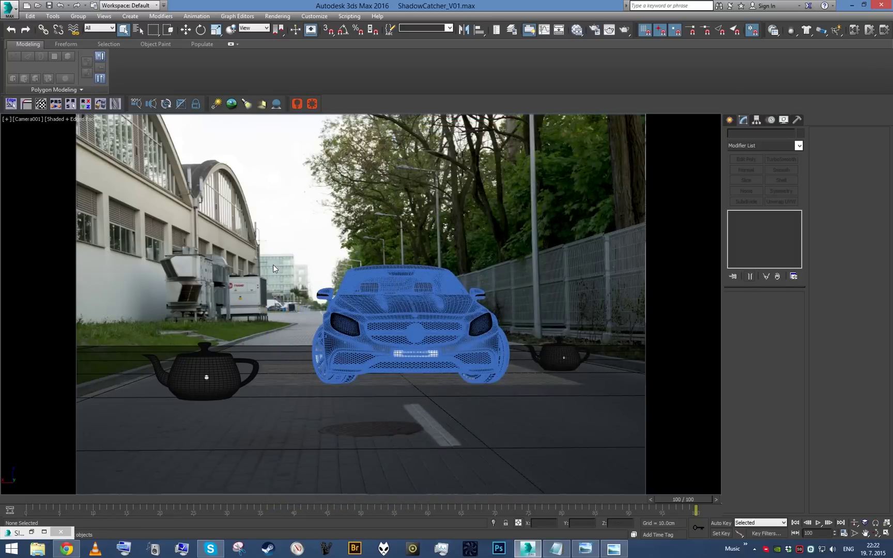
Start a Corona test render of the camera view, cancel it, and close the render window.
key(shift+q)
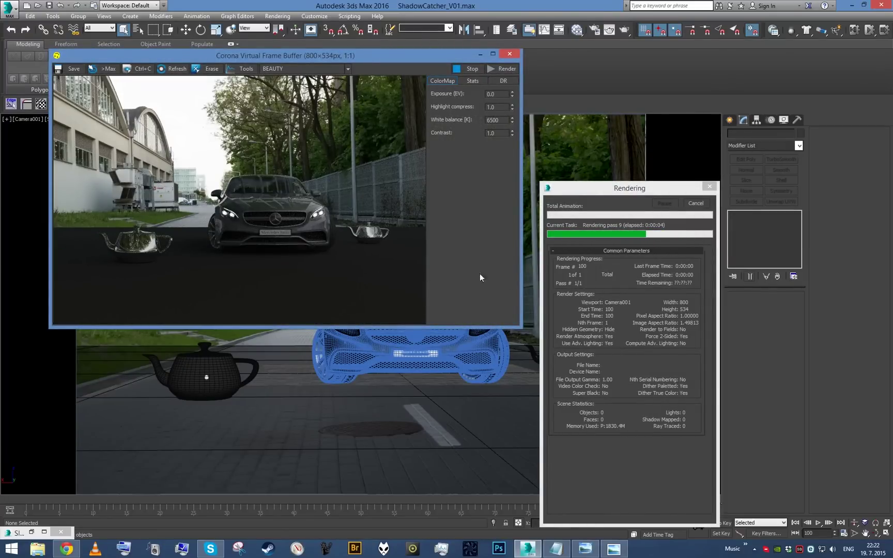
click(701, 204)
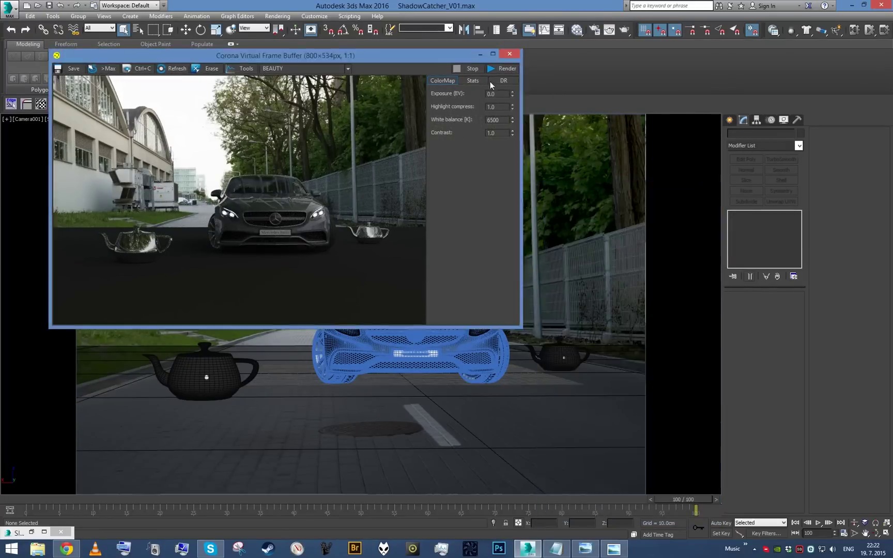
click(18, 532)
Add a CoronaShadowCatcherMtl and wire Map #11 into its Backplate input.
click(31, 532)
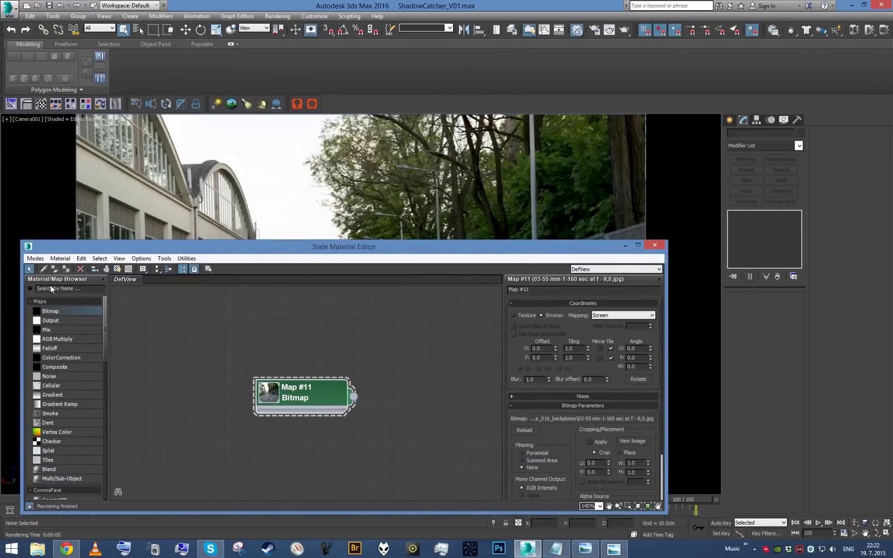
click(55, 289)
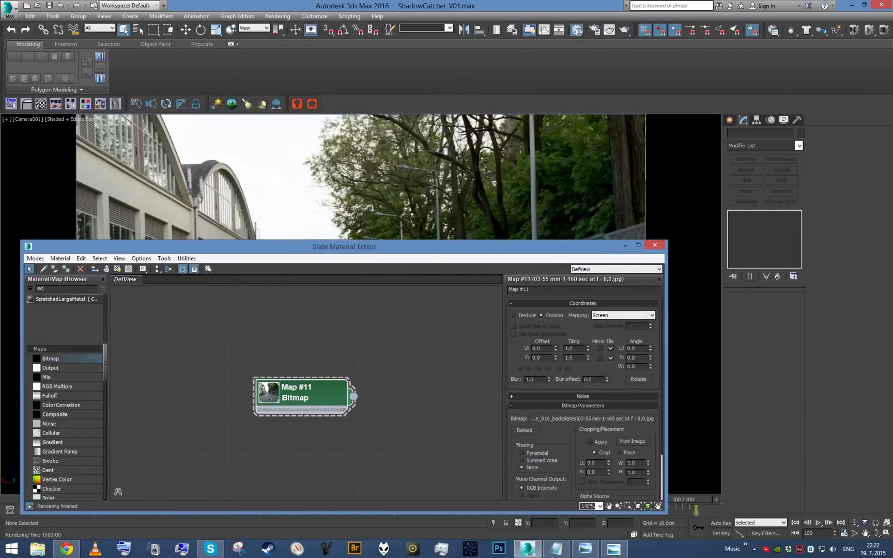
key(BackSpace)
key(BackSpace)
text(coronasha)
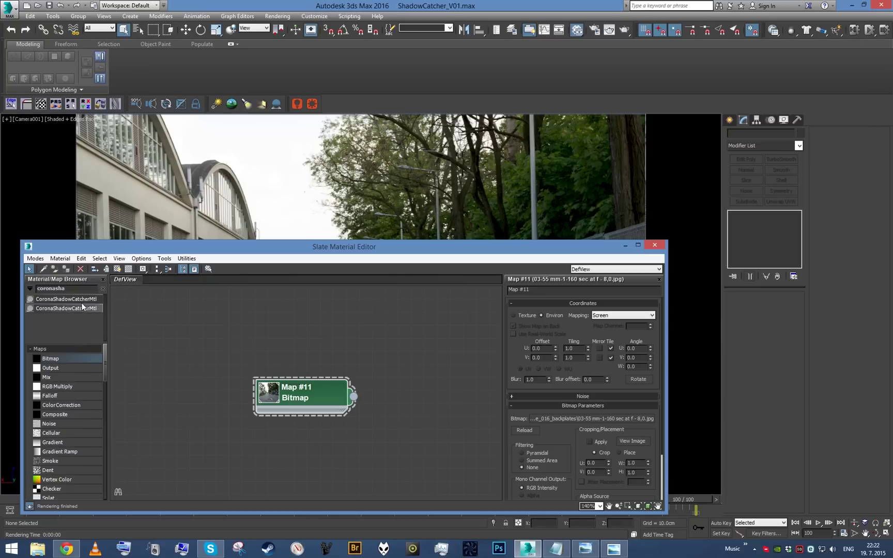
drag(64, 308, 492, 351)
click(336, 398)
drag(353, 395, 399, 373)
double_click(313, 398)
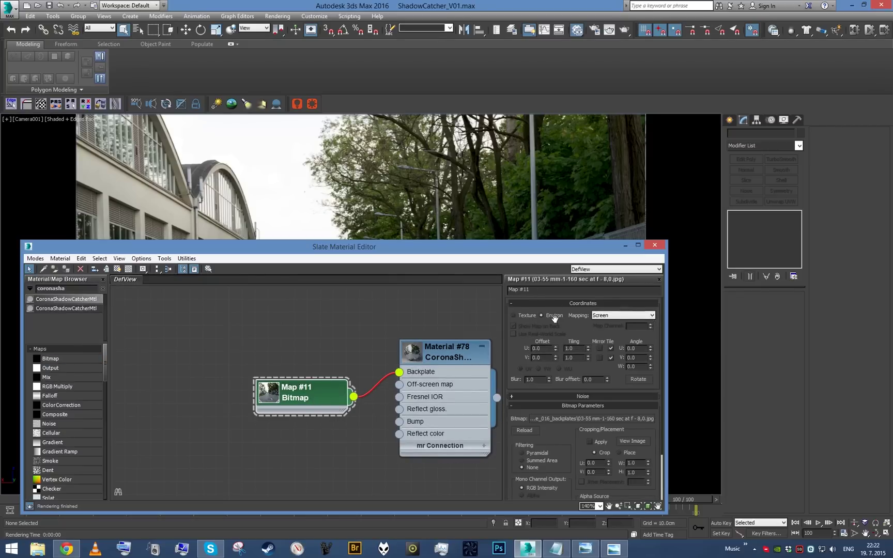
double_click(423, 386)
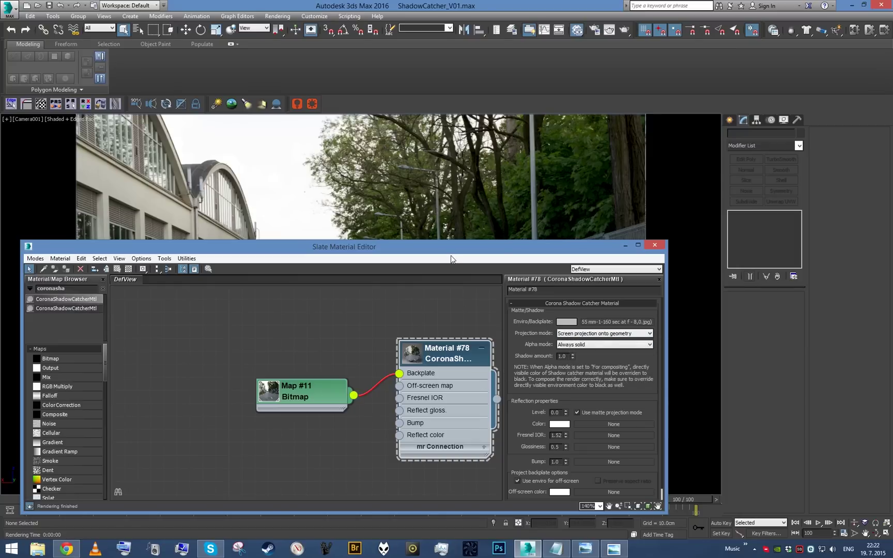
Select the Ground plane and name the shadow catcher material ShadowCatcher.
drag(480, 254, 340, 254)
click(579, 376)
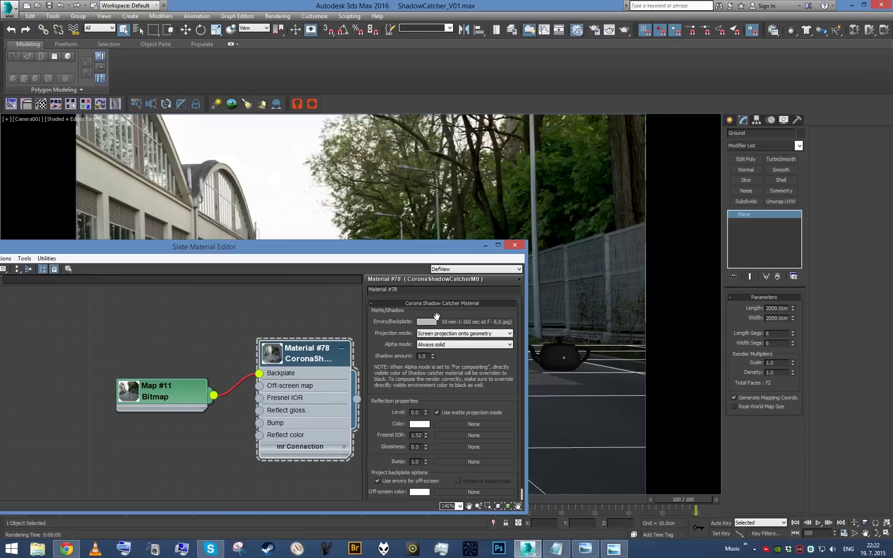
click(437, 290)
text(Sc)
text(ado)
text(wCatcher)
key(Return)
key(shift+q)
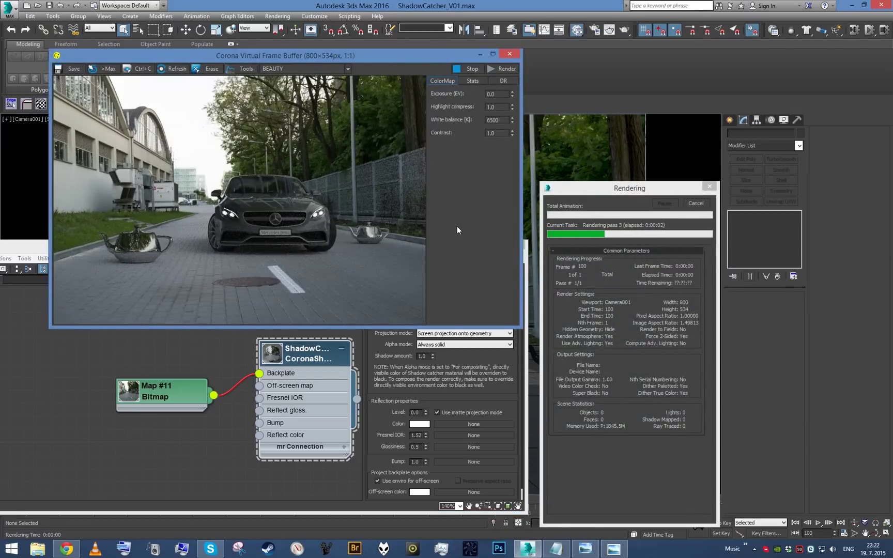
click(692, 203)
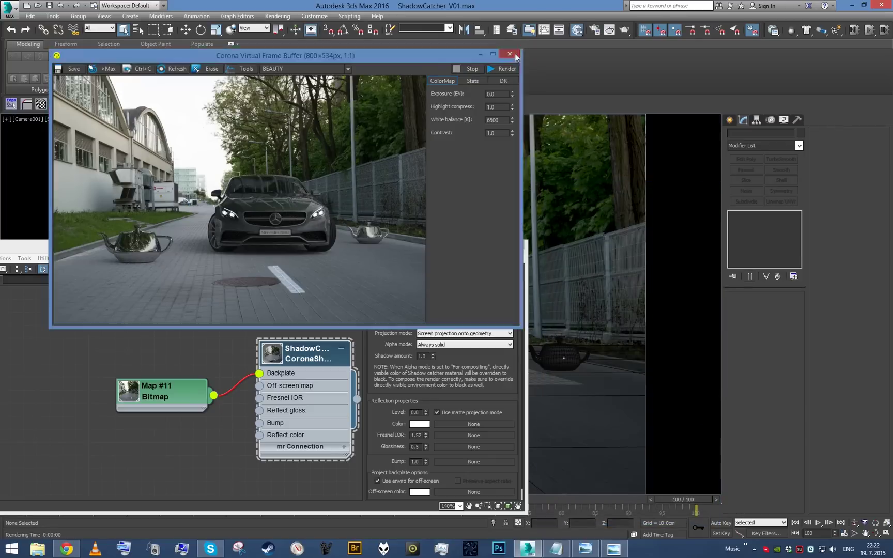
click(512, 54)
drag(266, 246, 425, 260)
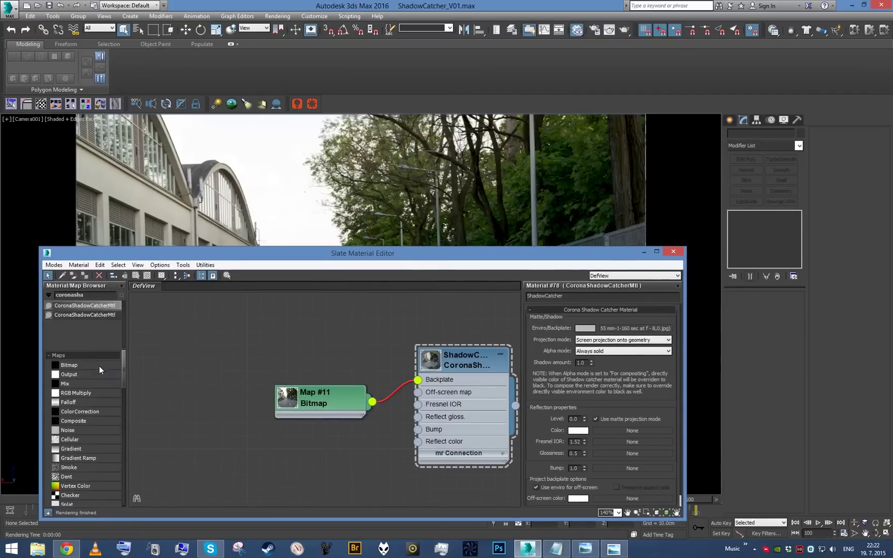
drag(82, 365, 129, 354)
Load hdre_016_Small.hdr from the Industrial road folder into a new bitmap node, accepting the HDRI load settings.
drag(248, 343, 249, 343)
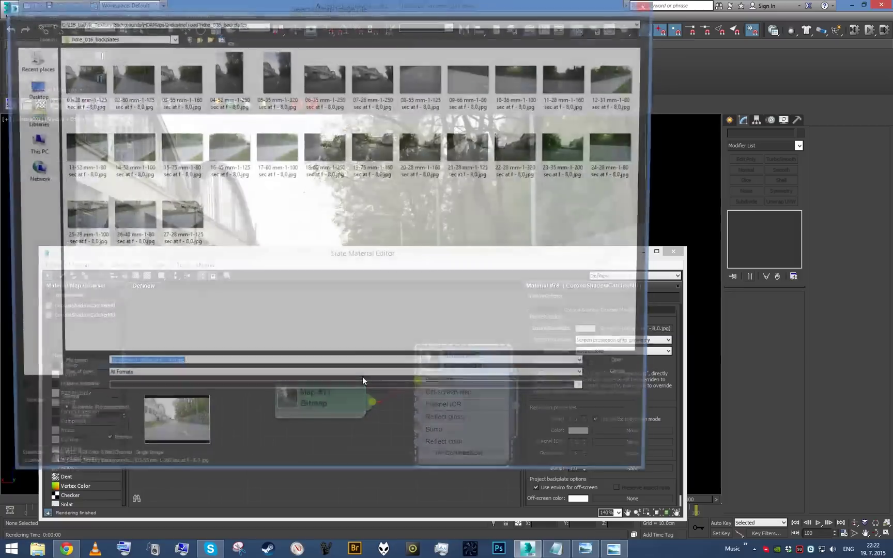
click(198, 39)
click(201, 100)
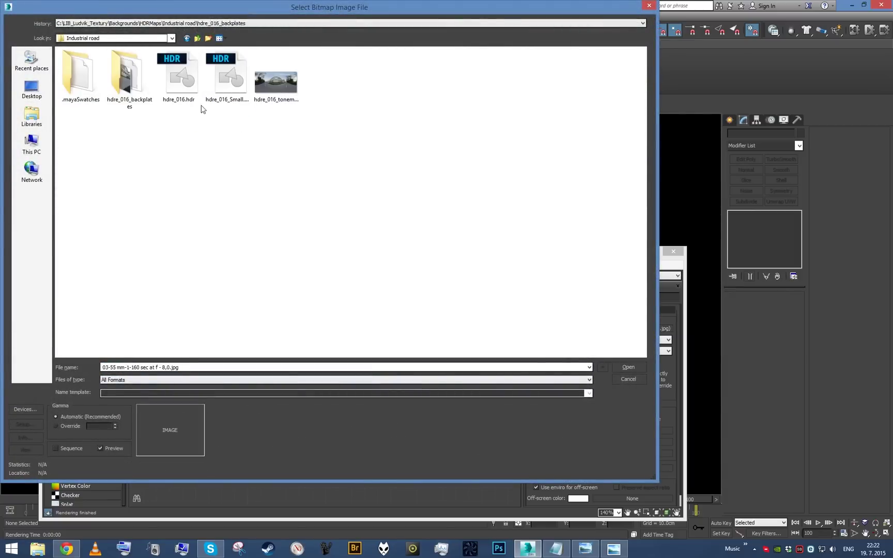
click(208, 88)
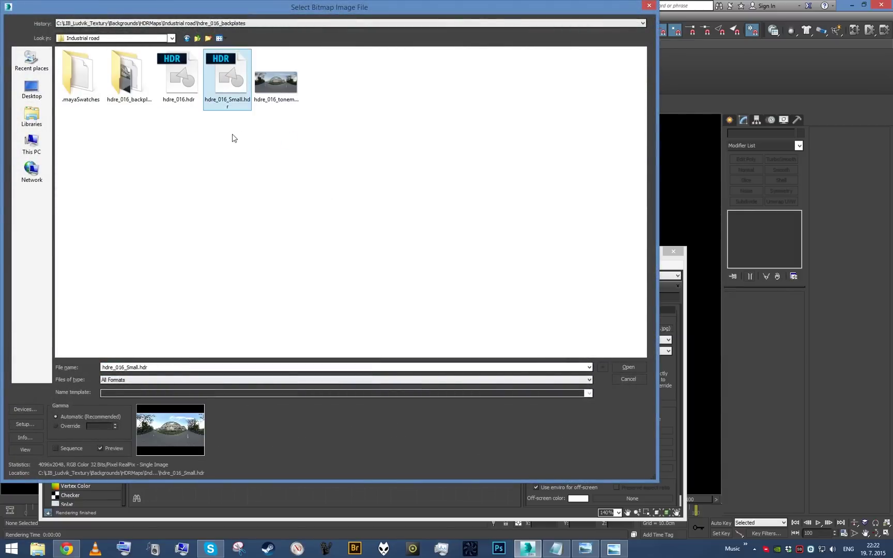
click(627, 368)
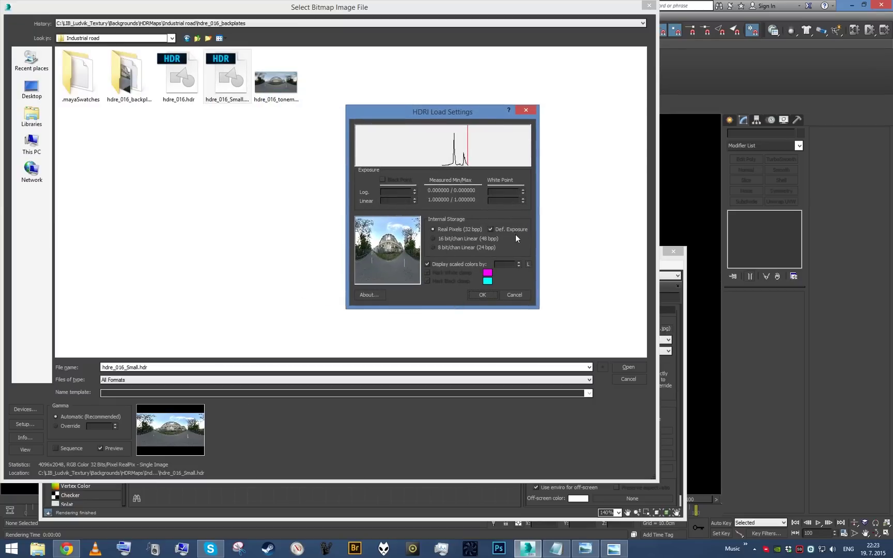
click(475, 299)
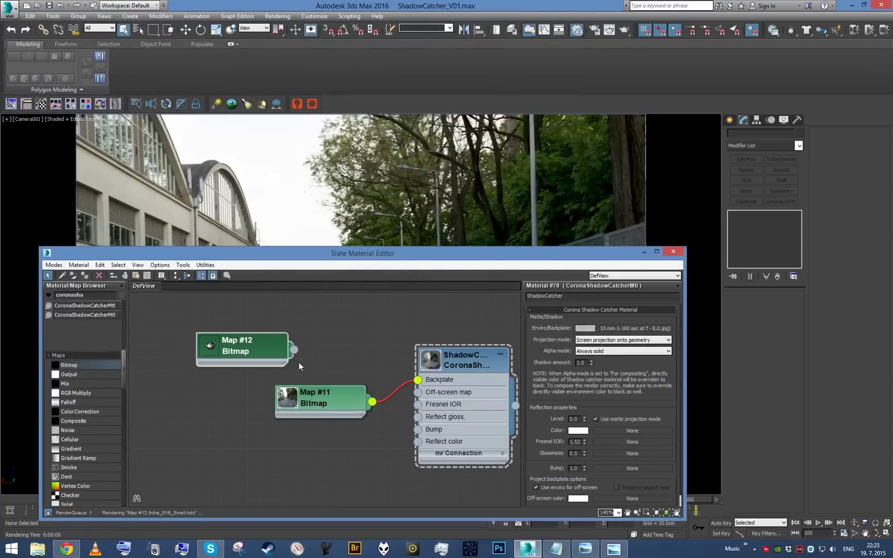
Instance the HDR map, Map #12, into the scene's Environment Map slot.
click(342, 208)
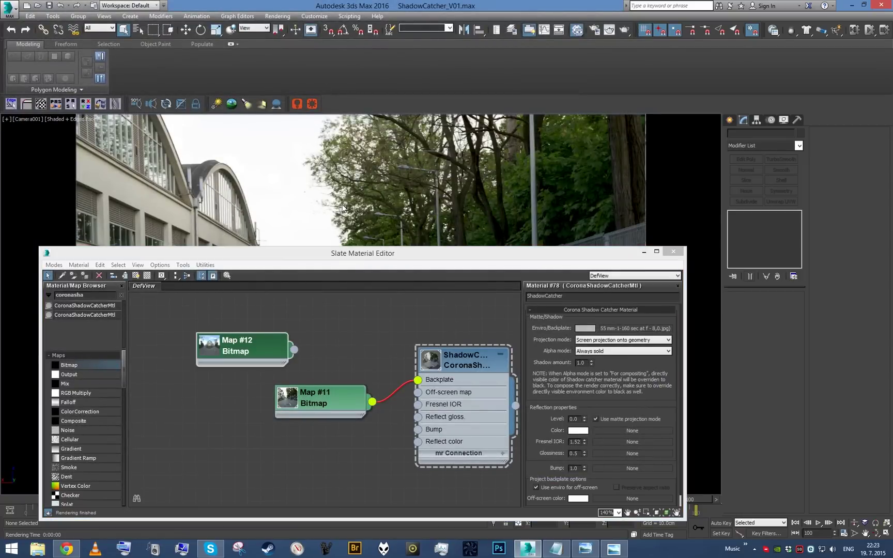
key(F10)
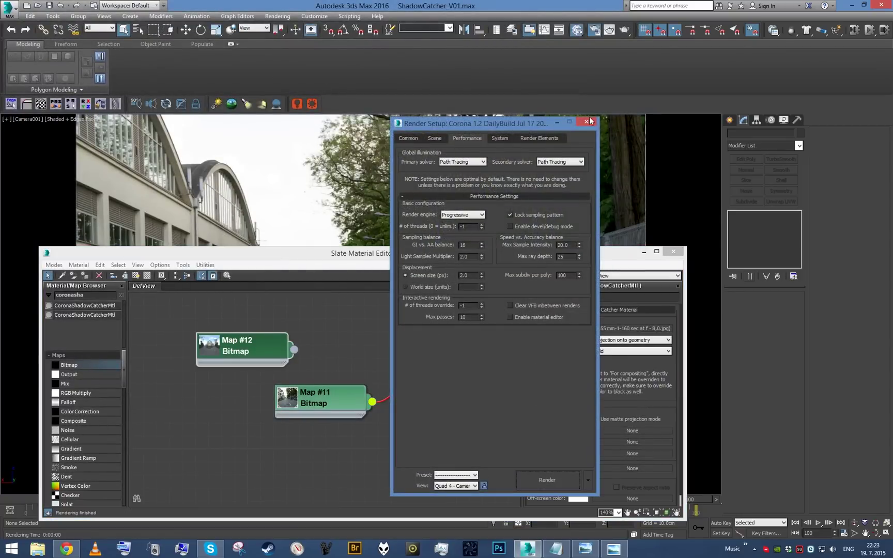
click(587, 122)
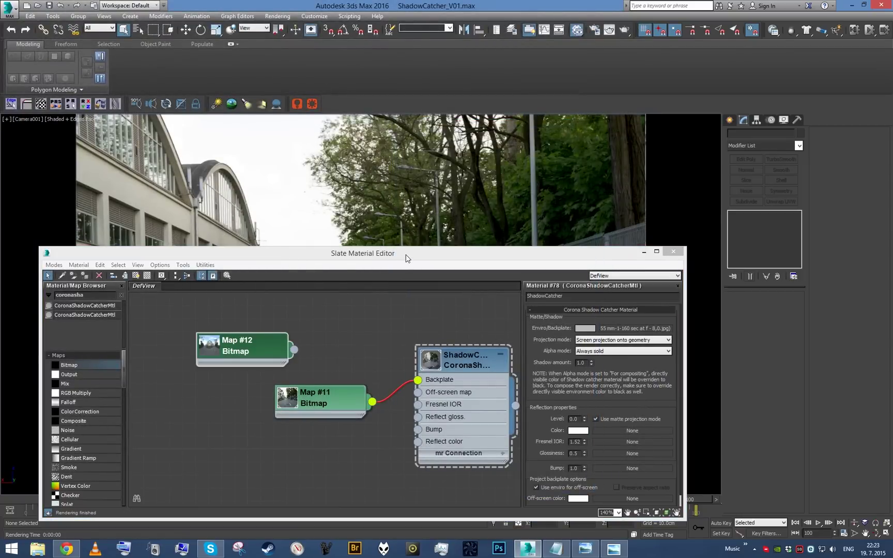
key(8)
drag(294, 350, 573, 174)
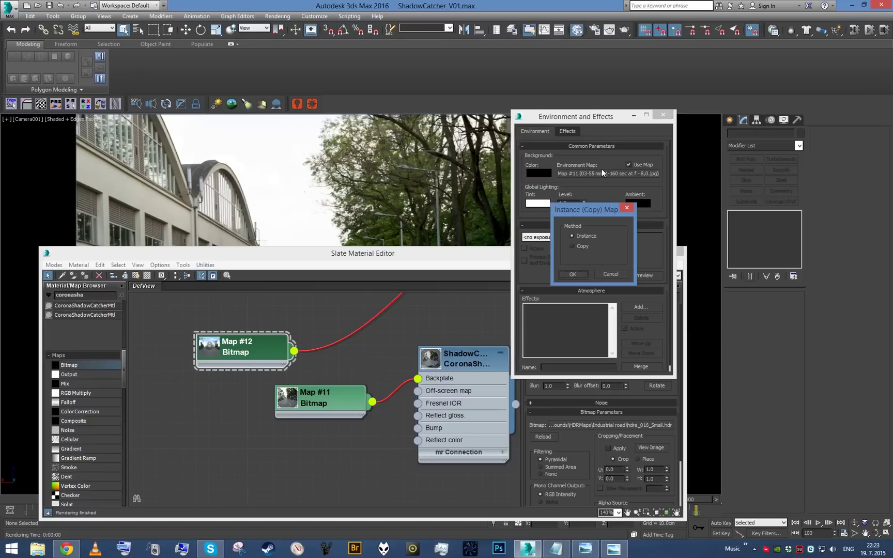
click(573, 274)
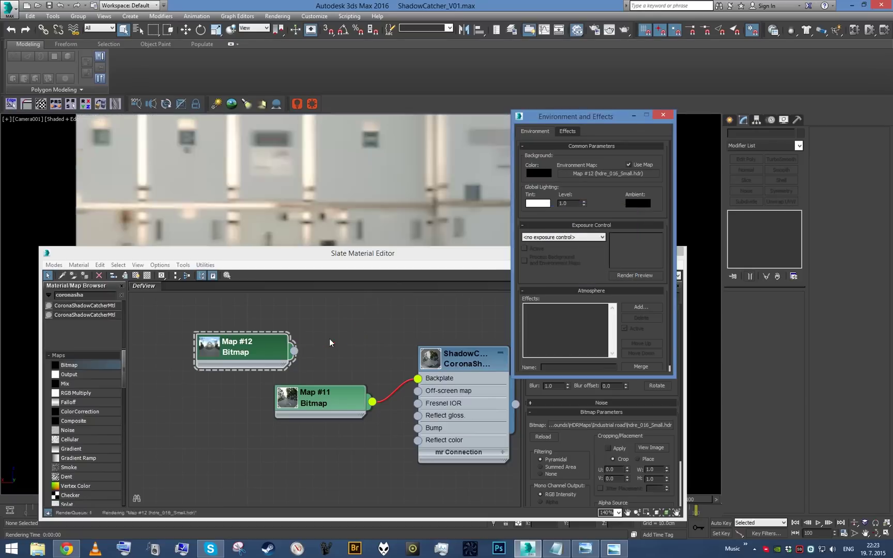
click(257, 347)
drag(361, 253, 333, 237)
Instance the backplate Map #11 into Corona's Direct visibility override on the Scene tab.
key(F10)
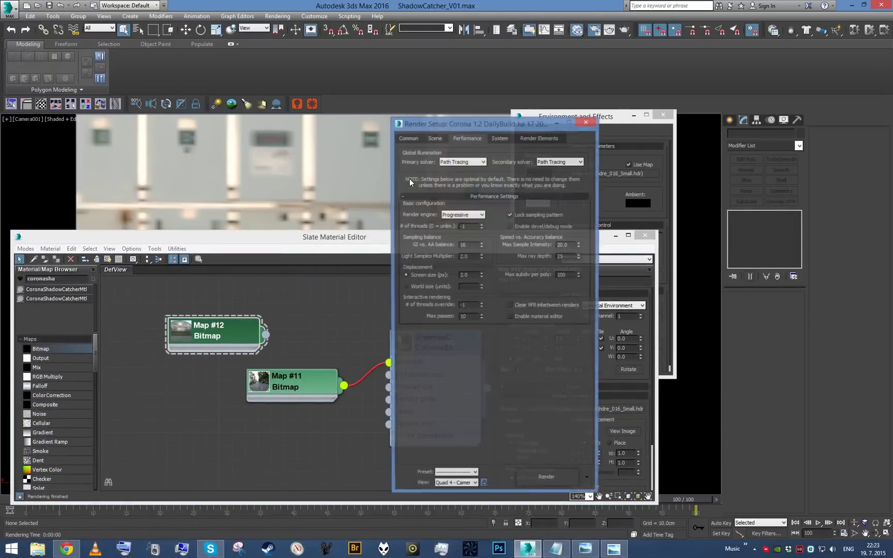
drag(454, 124, 582, 130)
click(562, 145)
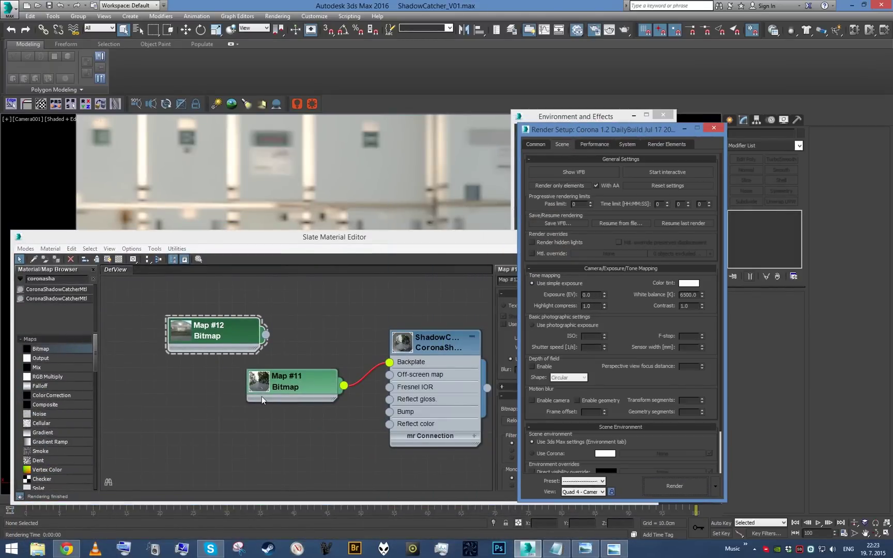
scroll(554, 428, down, 2)
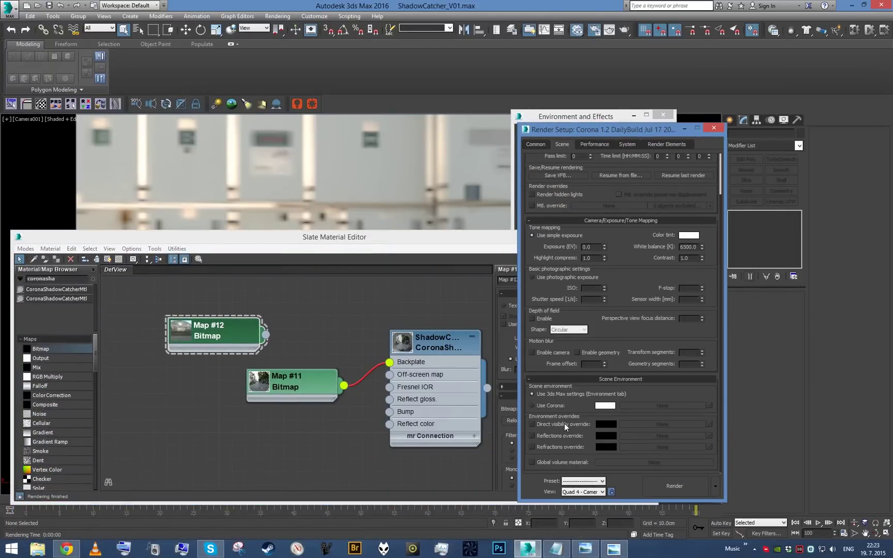
drag(326, 387, 680, 424)
click(687, 402)
click(601, 342)
Inspect the backplate and HDR map parameters and preview the street photo.
double_click(238, 398)
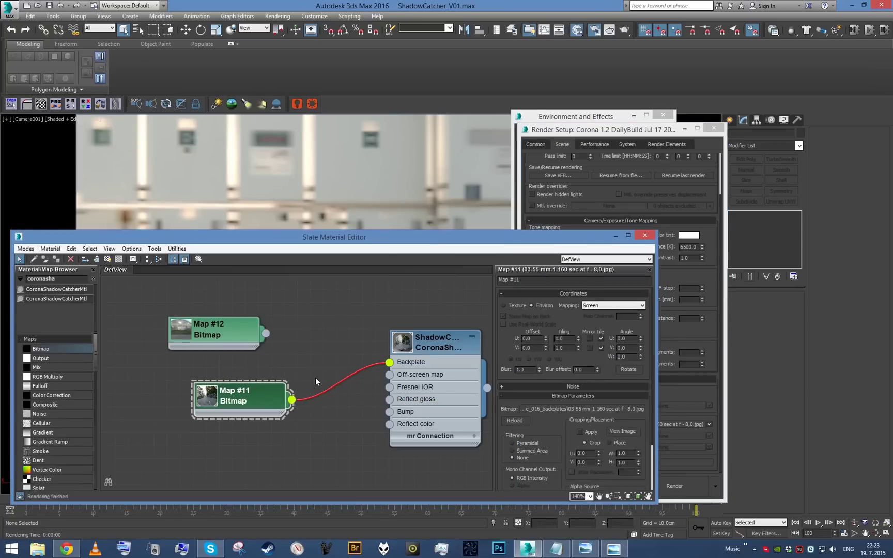
double_click(216, 324)
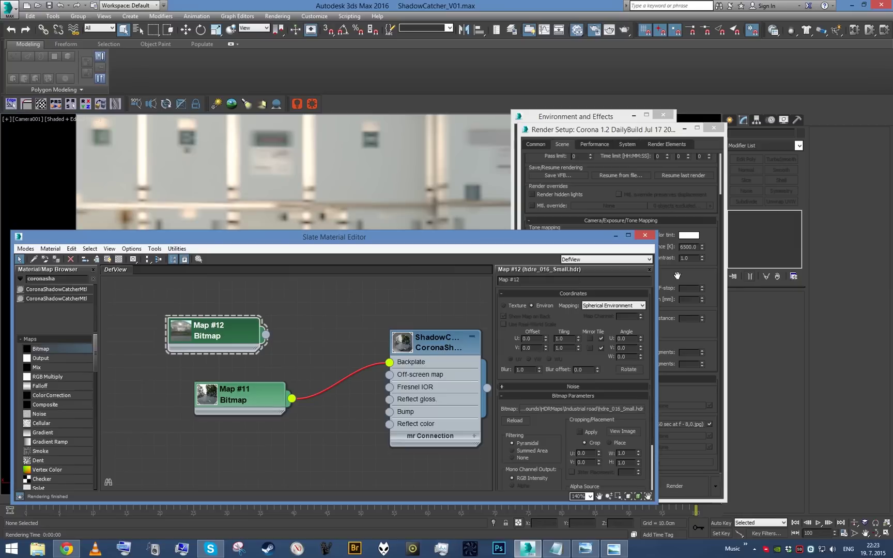
double_click(231, 402)
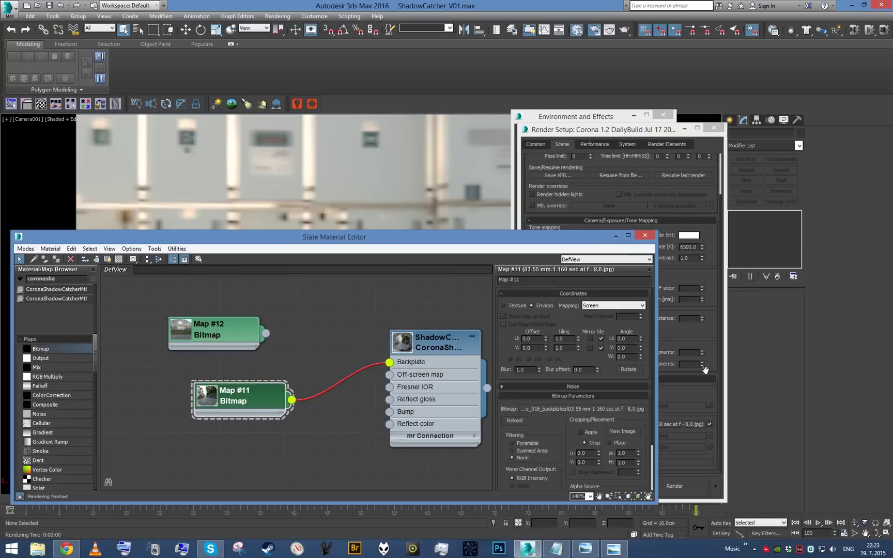
click(623, 431)
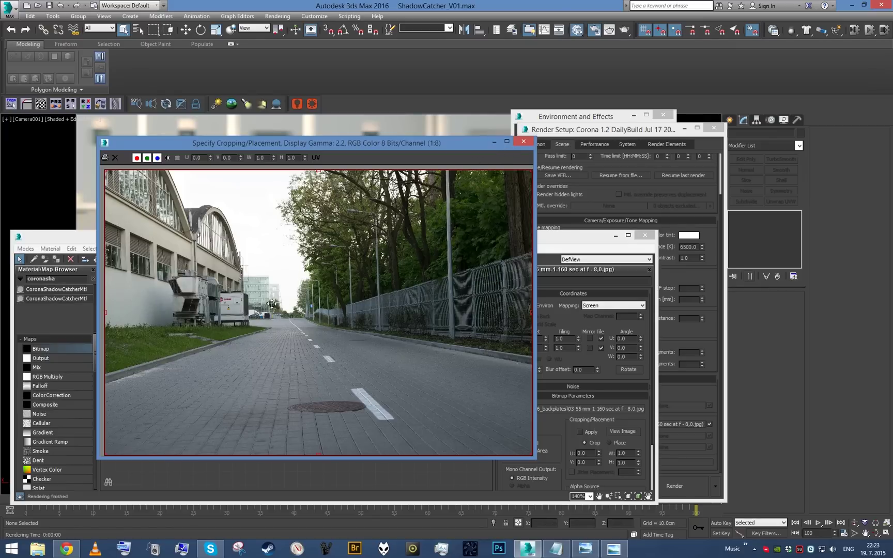
Rename the HDR map to HDRI and set its Filtering to None.
click(524, 141)
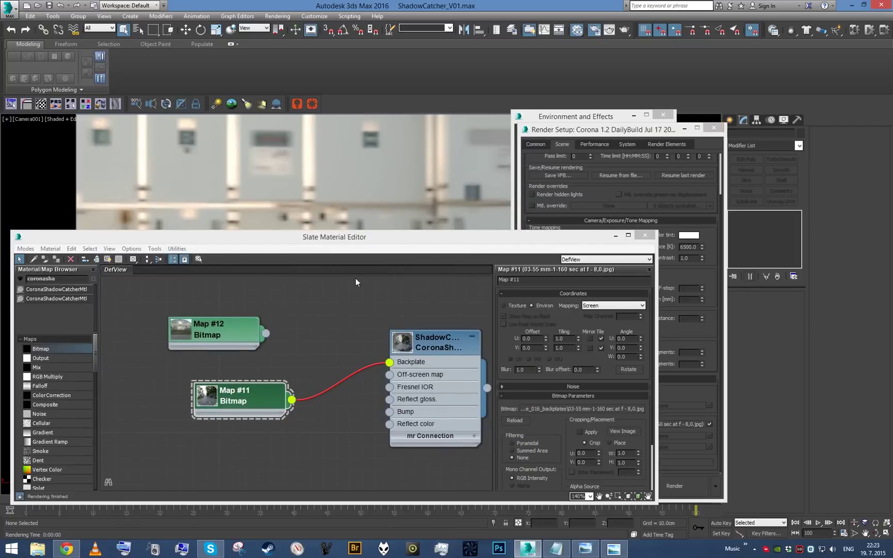
double_click(232, 332)
drag(534, 280, 497, 279)
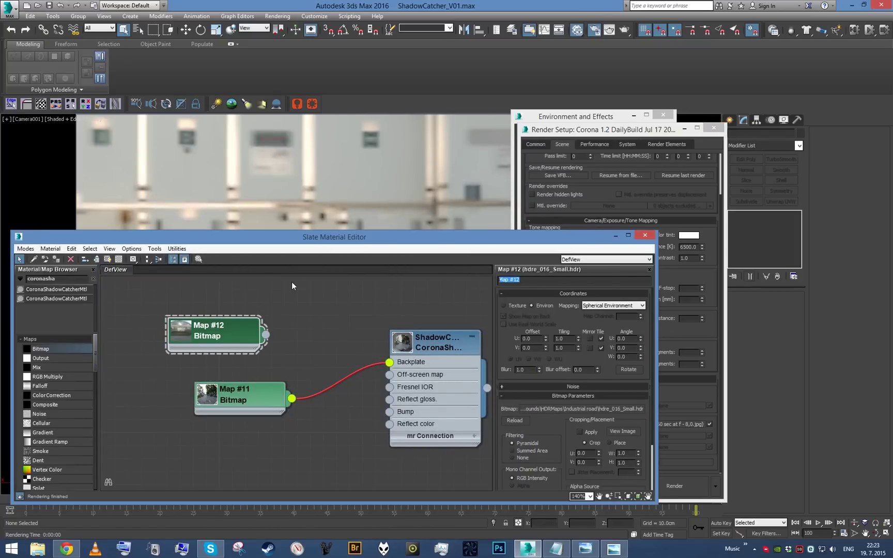
text(HDRI)
click(526, 458)
Close Render Setup and Environment, and move the Slate editor aside to reveal the car.
click(713, 129)
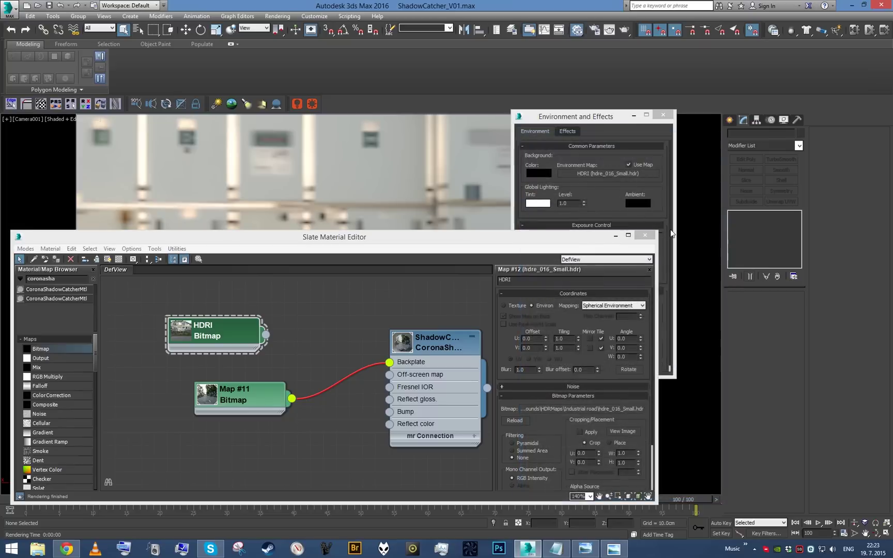
click(662, 116)
drag(460, 244, 352, 282)
drag(108, 369, 225, 357)
drag(319, 275, 108, 251)
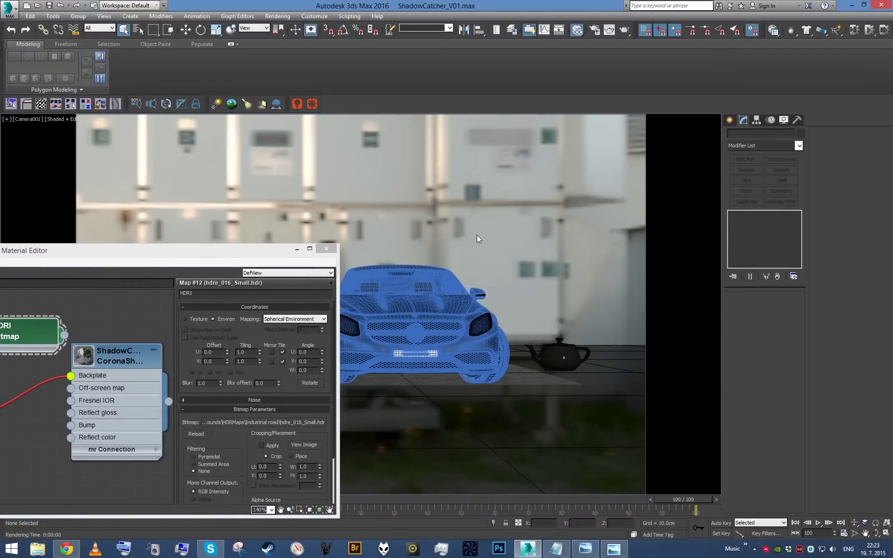
key(alt+b)
Raise the viewport background texture resolution to 2048 pixels and rotate the HDRI toward the road.
click(357, 163)
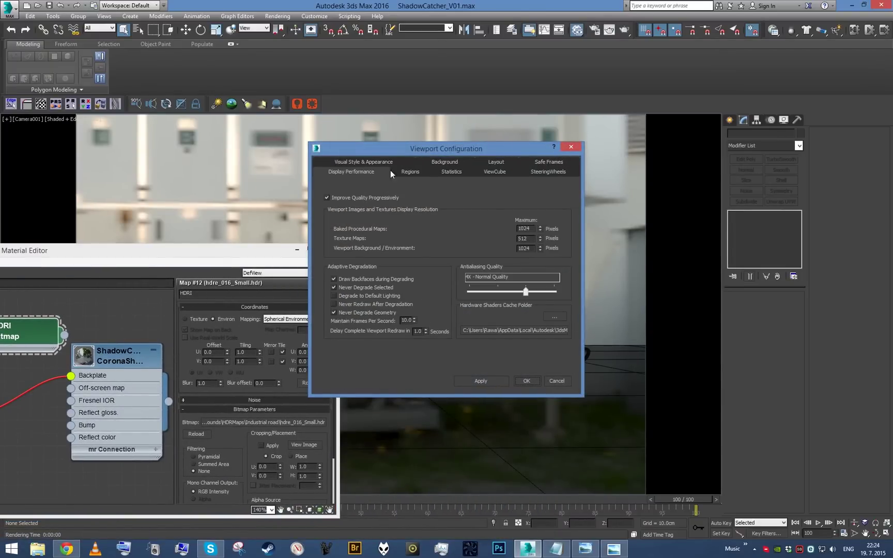
double_click(524, 248)
text(2048)
click(525, 381)
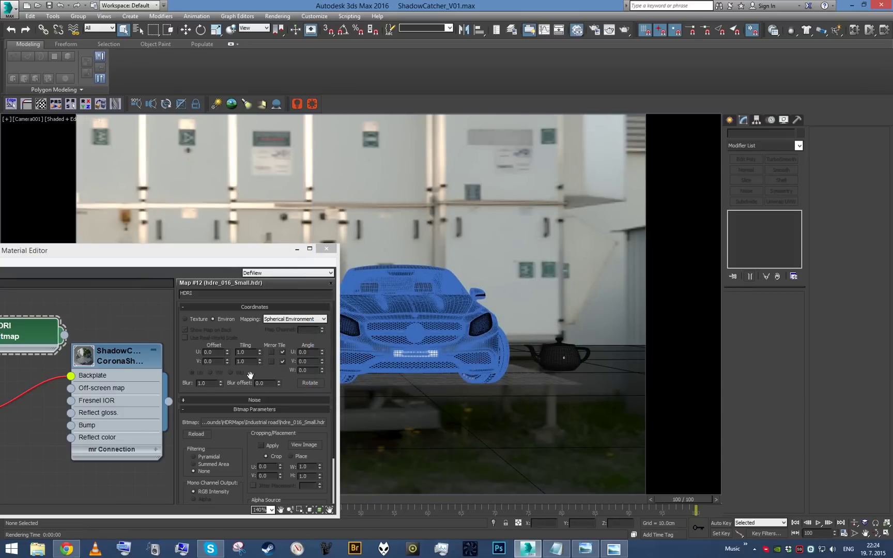
drag(232, 352, 214, 329)
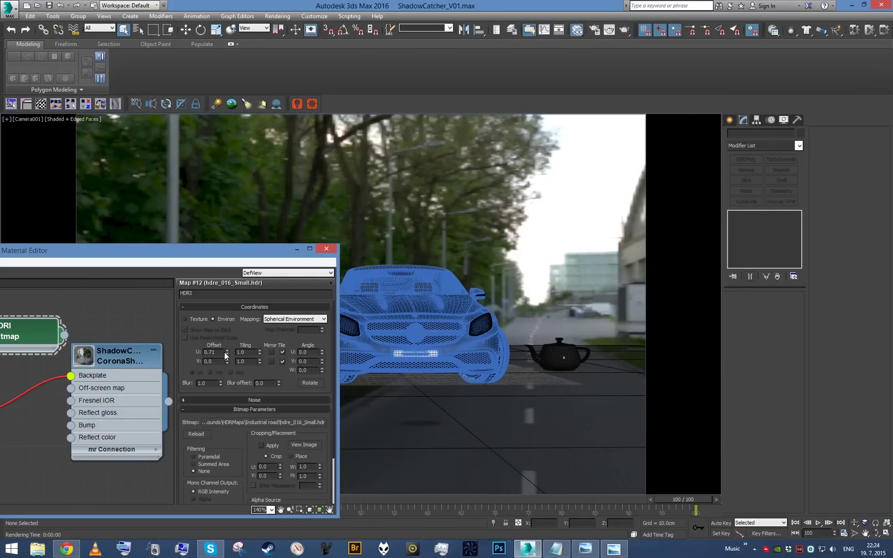
Mirror the HDRI environment horizontally by setting its U tiling to -1.0.
drag(226, 355, 219, 334)
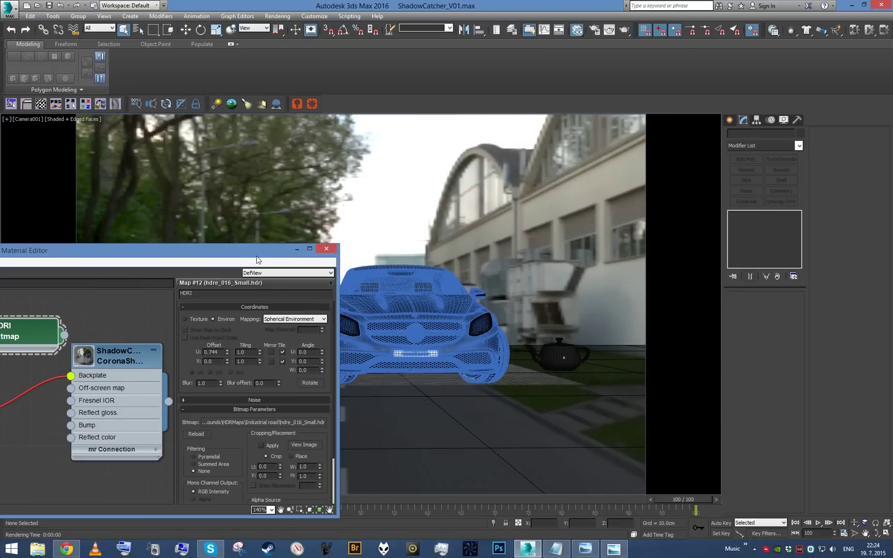
drag(31, 325, 144, 312)
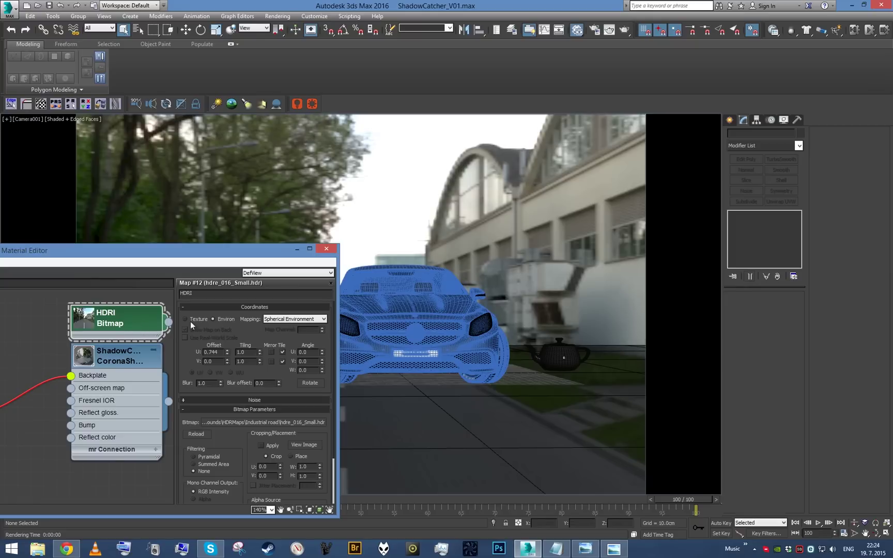
mouse_move(275, 256)
mouse_down()
mouse_move(125, 262)
mouse_move(322, 254)
mouse_move(290, 261)
mouse_up()
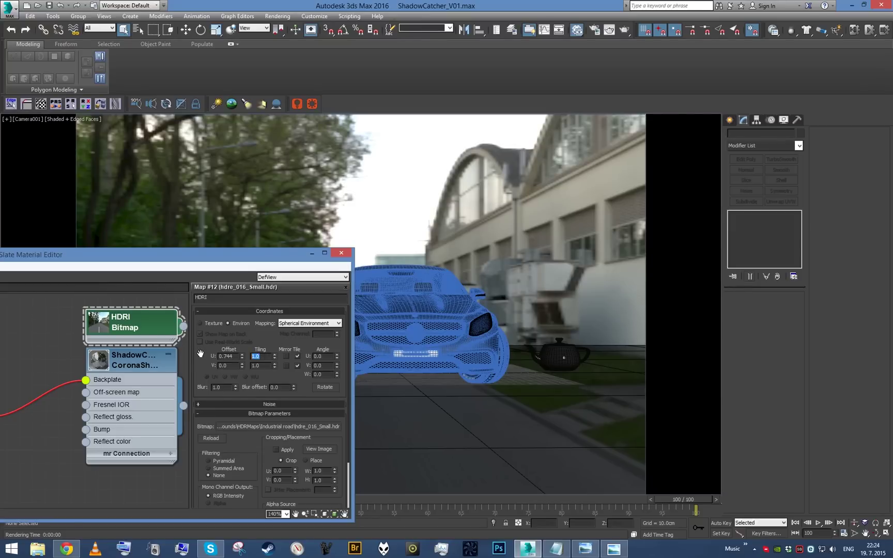
text(-1.0)
key(Return)
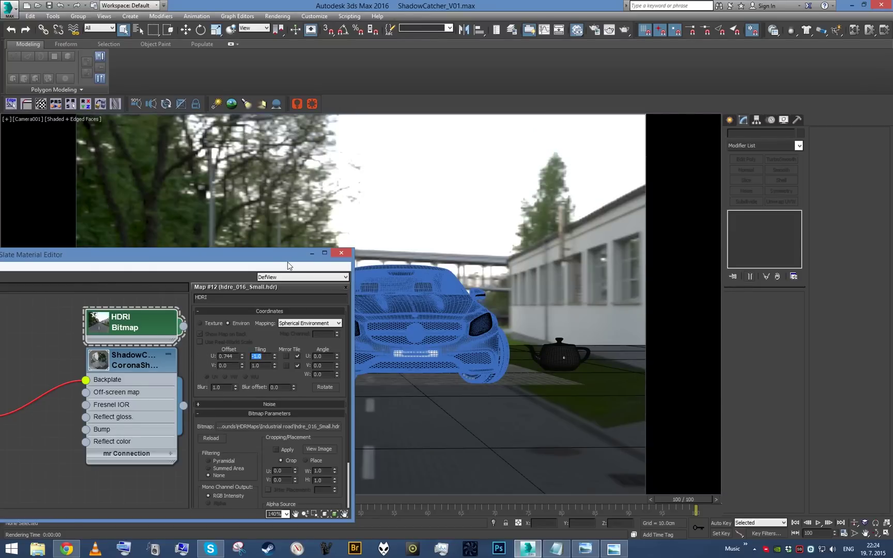
Rotate the HDRI to a U offset of 1.234 and select the Map #11 backplate node.
drag(282, 259, 326, 259)
drag(278, 359, 268, 377)
drag(296, 266, 443, 237)
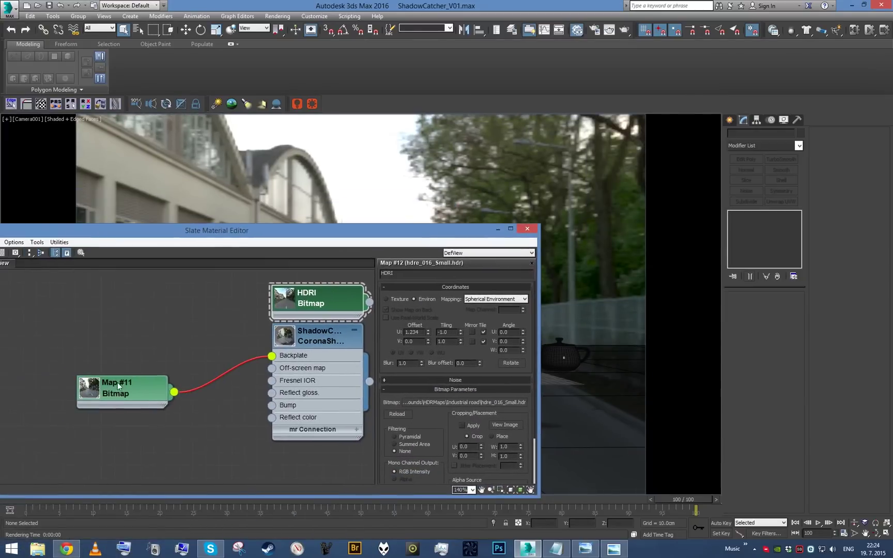
click(137, 386)
Preview the Map #11 street backplate photo at full size, then close it.
click(497, 402)
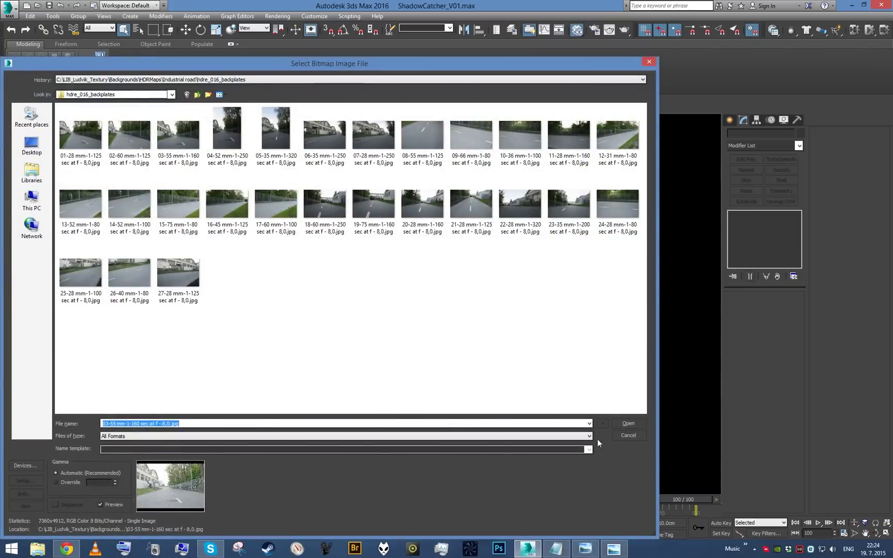
click(626, 441)
click(505, 424)
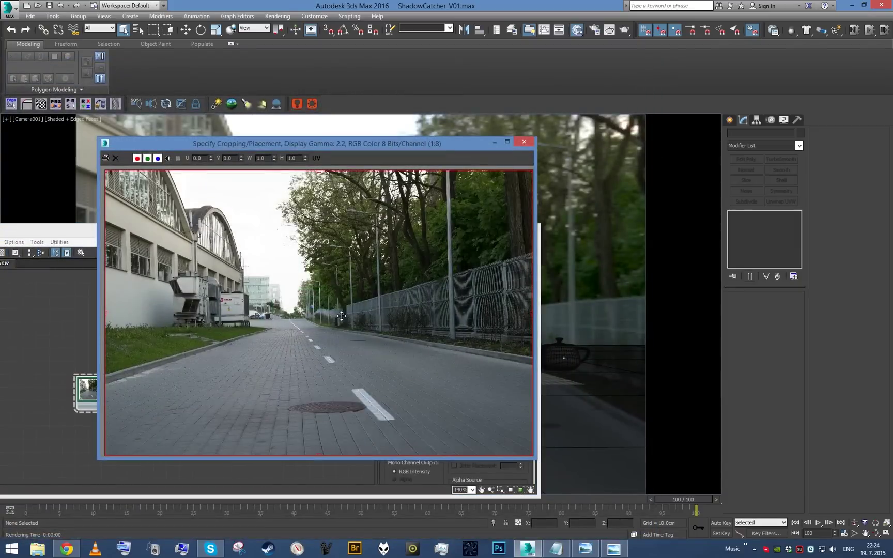
click(494, 142)
drag(380, 229, 119, 259)
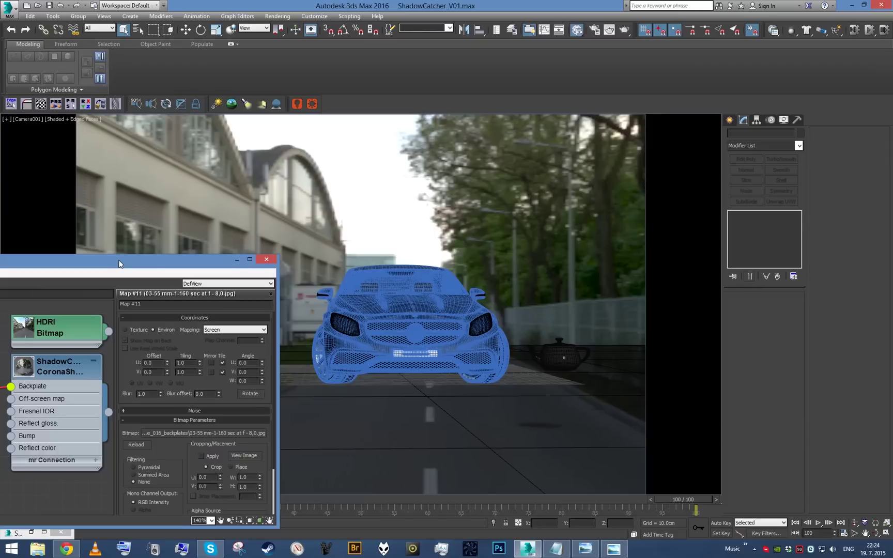
Fine-tune the HDRI bitmap's U offset to 1.248.
double_click(83, 337)
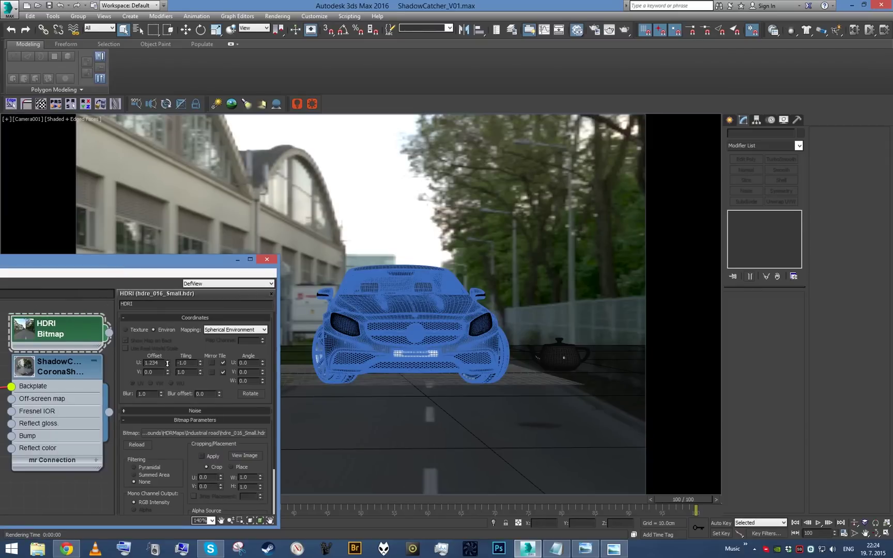
drag(167, 364, 162, 357)
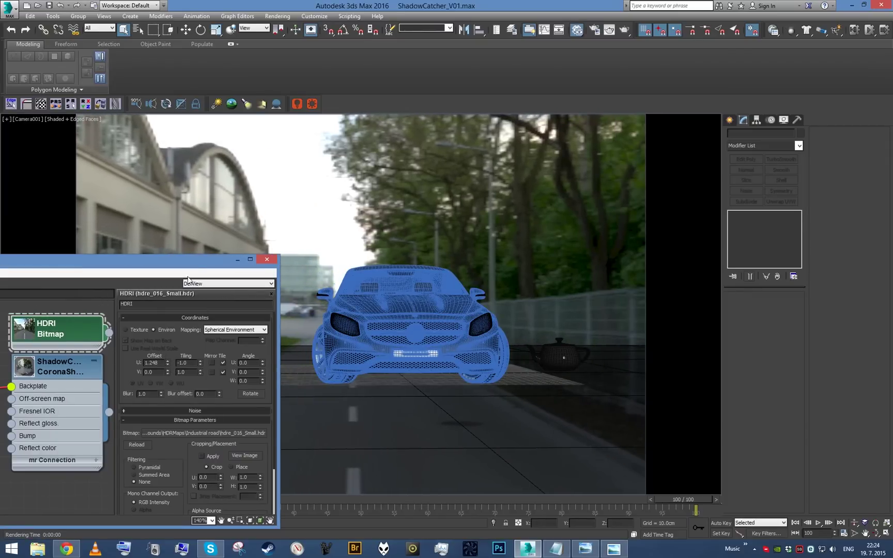
drag(194, 267, 539, 235)
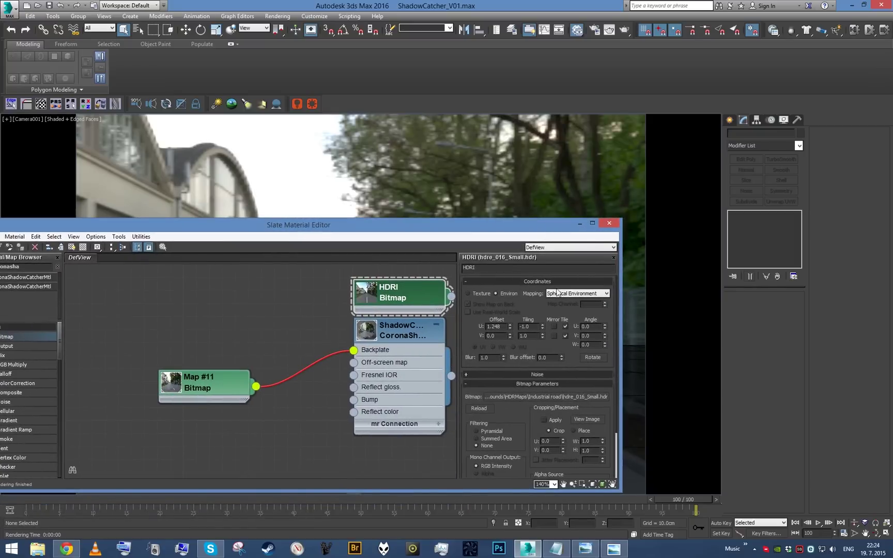
click(484, 181)
Render the camera view in Corona with Shift+Q and inspect the car and teapots on the street.
key(shift+q)
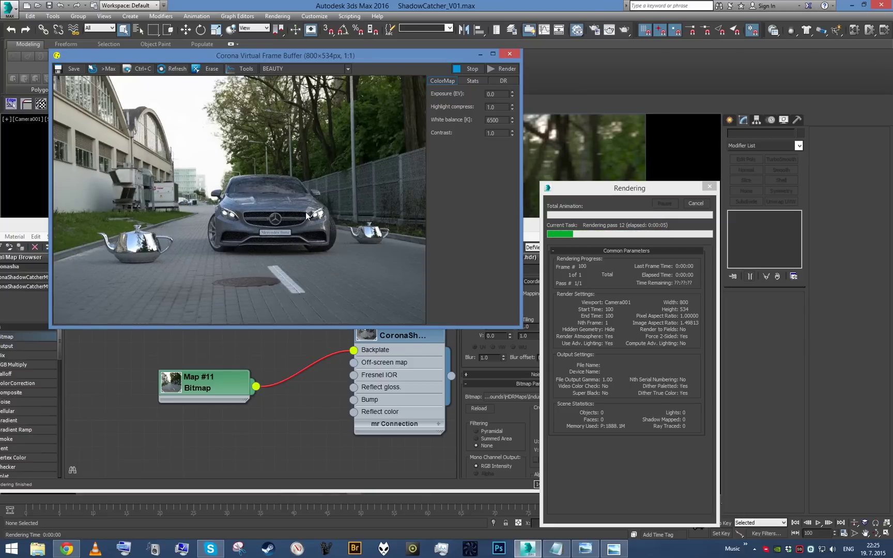
scroll(219, 221, up, 1)
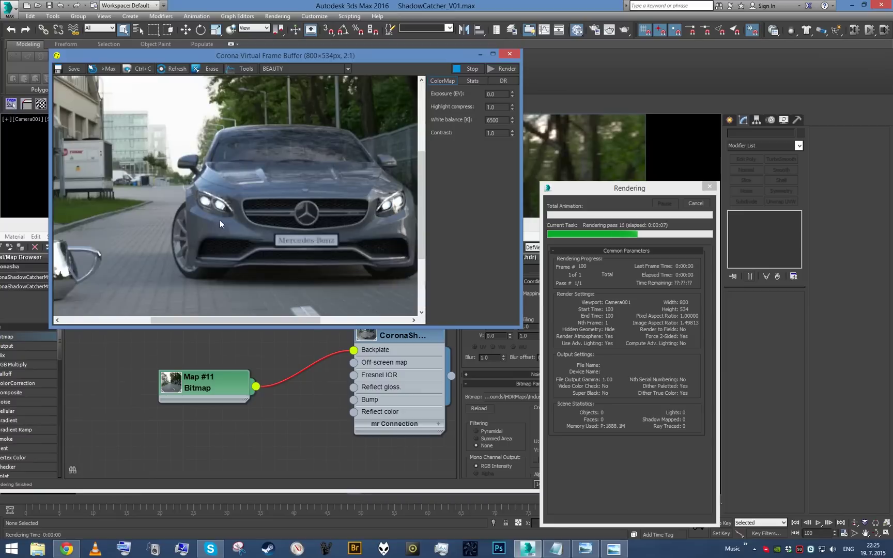
scroll(199, 222, down, 1)
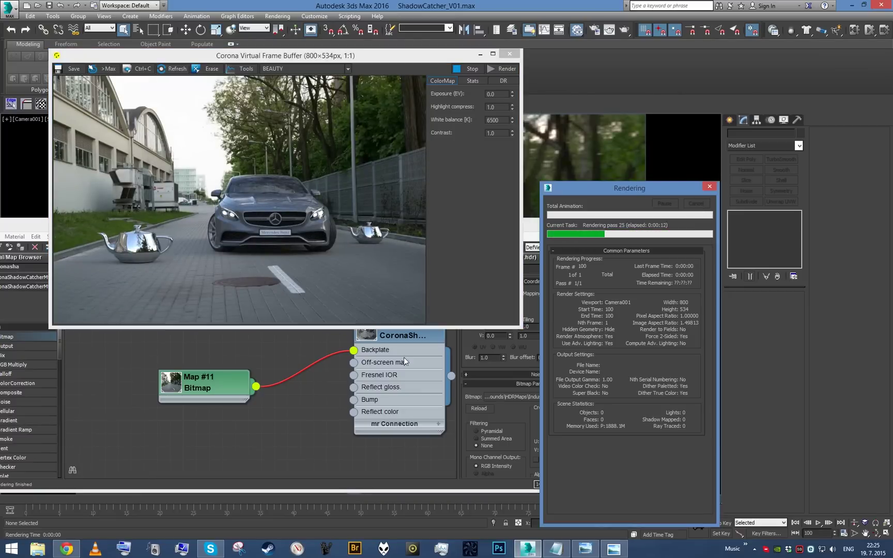
click(329, 405)
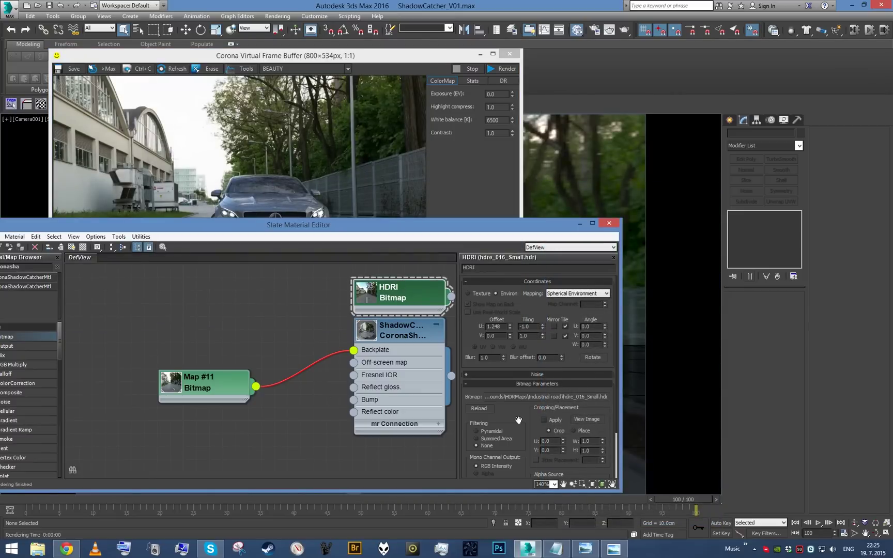
Expand the HDRI map's Output rollout and start a new Corona render.
scroll(519, 420, down, 3)
click(551, 473)
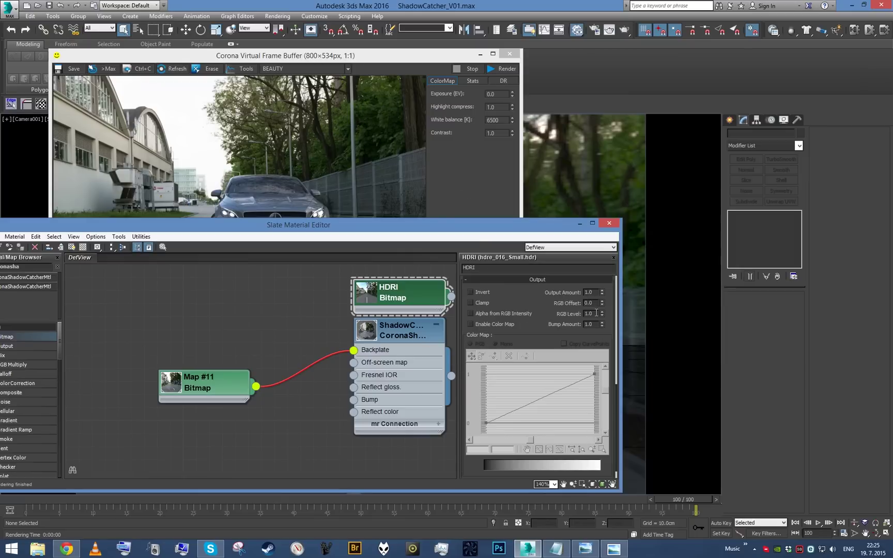
click(502, 68)
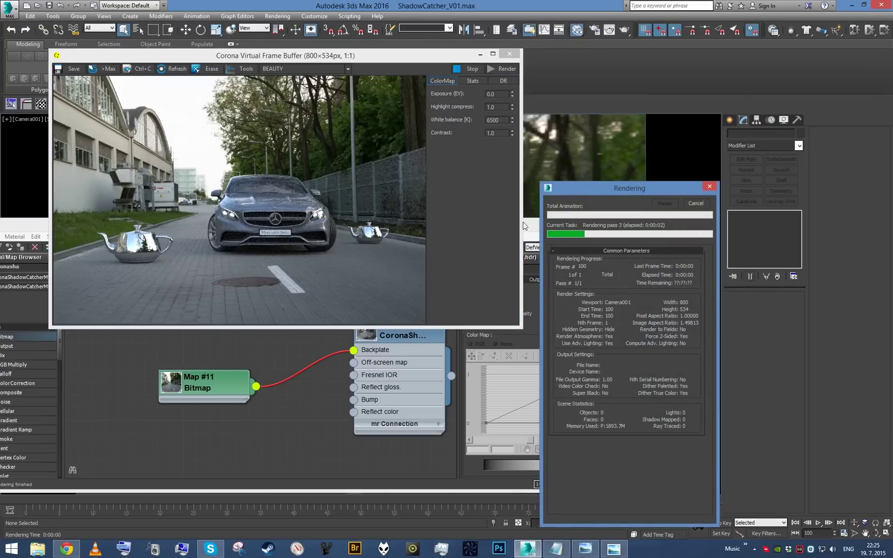
Zoom around the Corona frame buffer to inspect the car and chrome teapots.
click(174, 273)
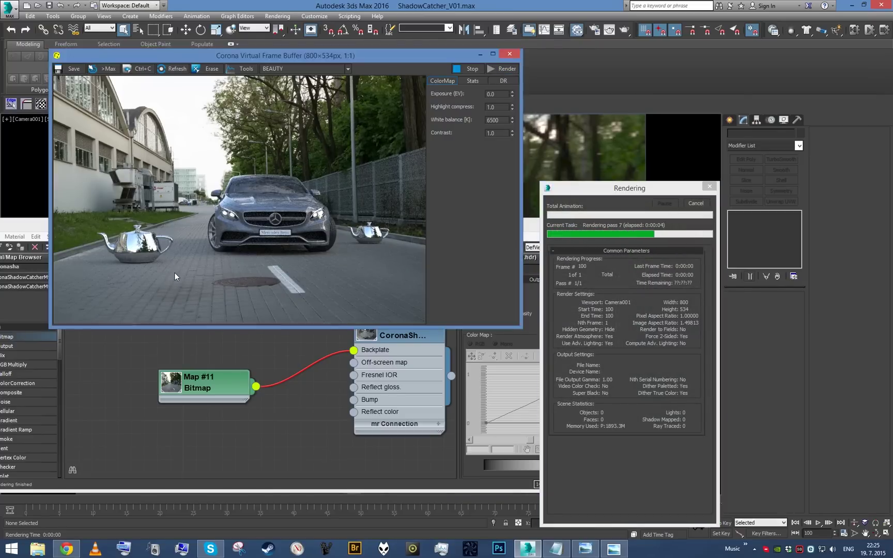
scroll(174, 271, up, 2)
scroll(181, 275, down, 2)
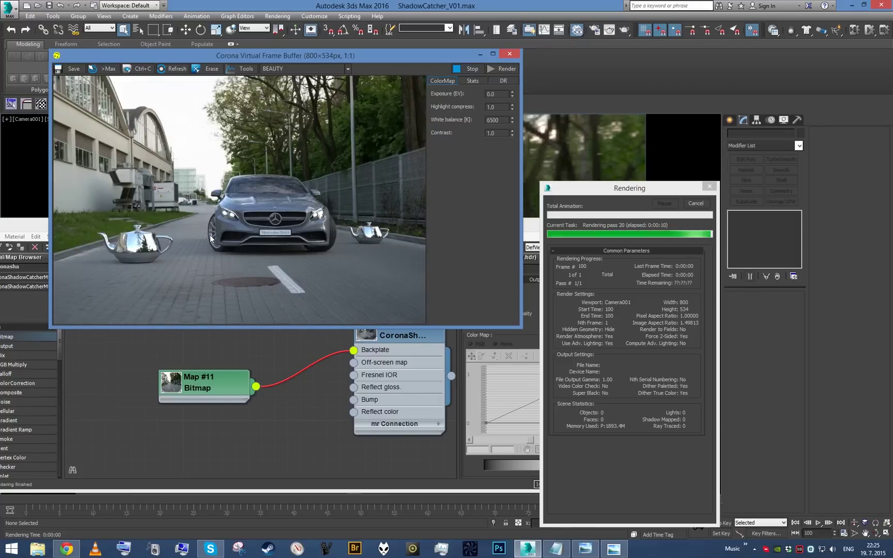
scroll(150, 261, up, 1)
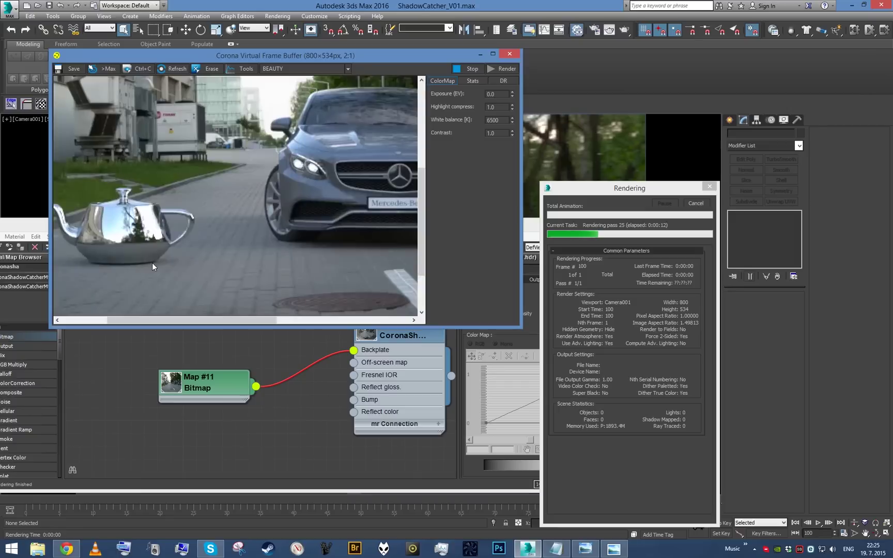
scroll(145, 257, up, 1)
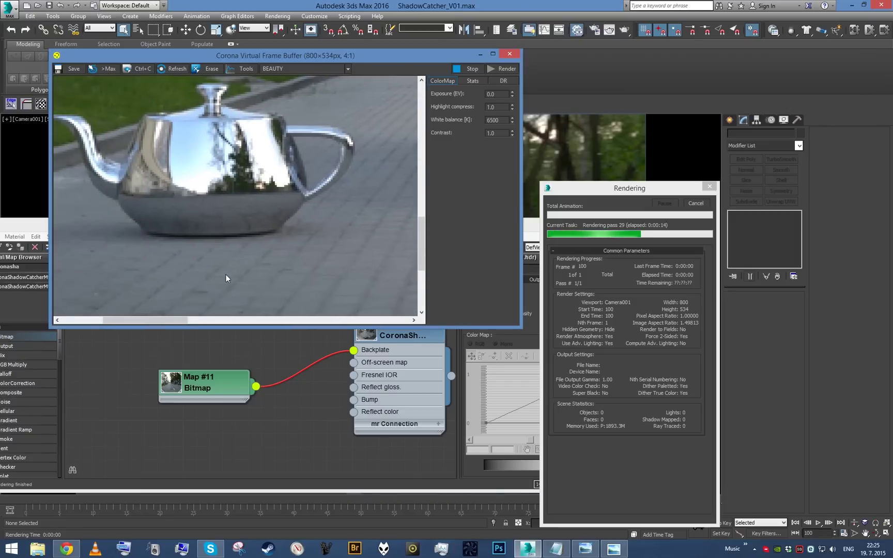
scroll(178, 251, down, 1)
scroll(372, 270, down, 1)
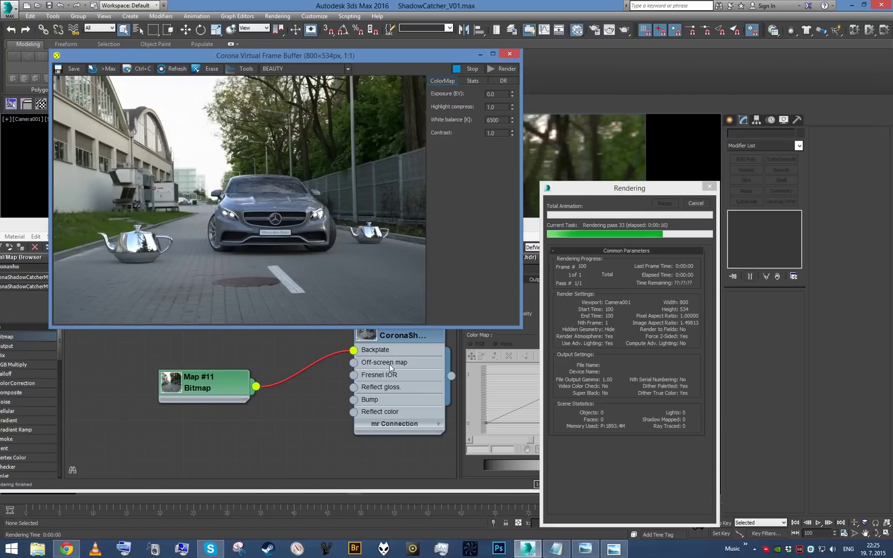
scroll(297, 281, up, 1)
scroll(318, 252, down, 1)
scroll(355, 223, up, 1)
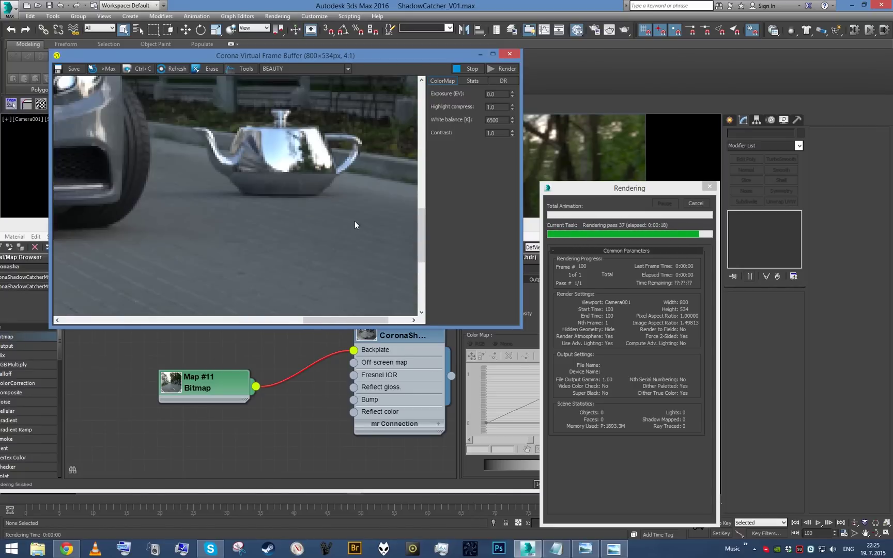
scroll(282, 199, up, 2)
scroll(221, 202, down, 3)
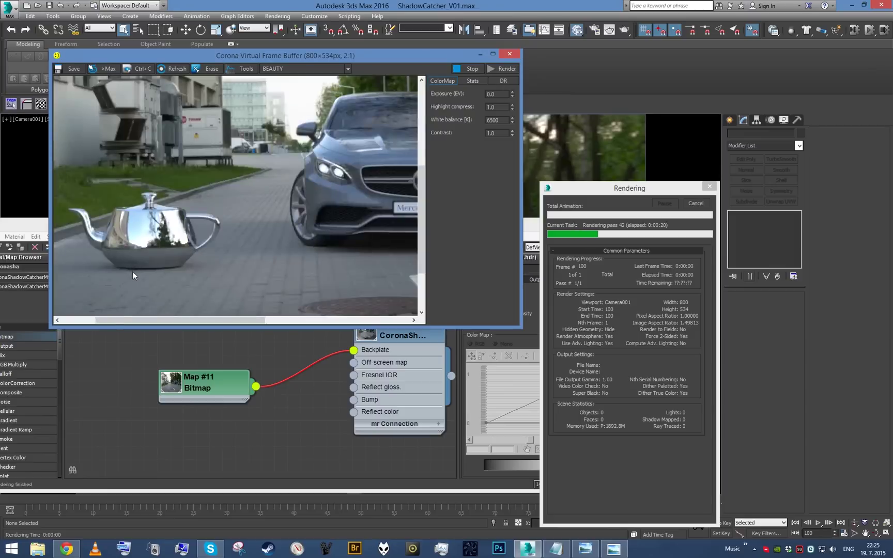
scroll(132, 272, up, 1)
scroll(181, 265, down, 1)
scroll(189, 271, down, 2)
scroll(282, 214, up, 3)
scroll(283, 214, down, 1)
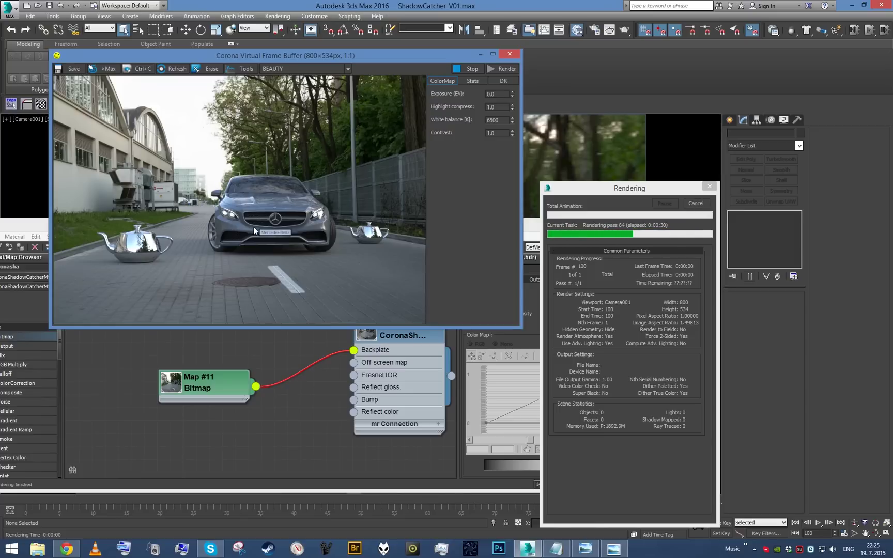
Stop the render and open the Map #11 backplate bitmap's parameters in the Slate editor.
click(702, 205)
click(298, 399)
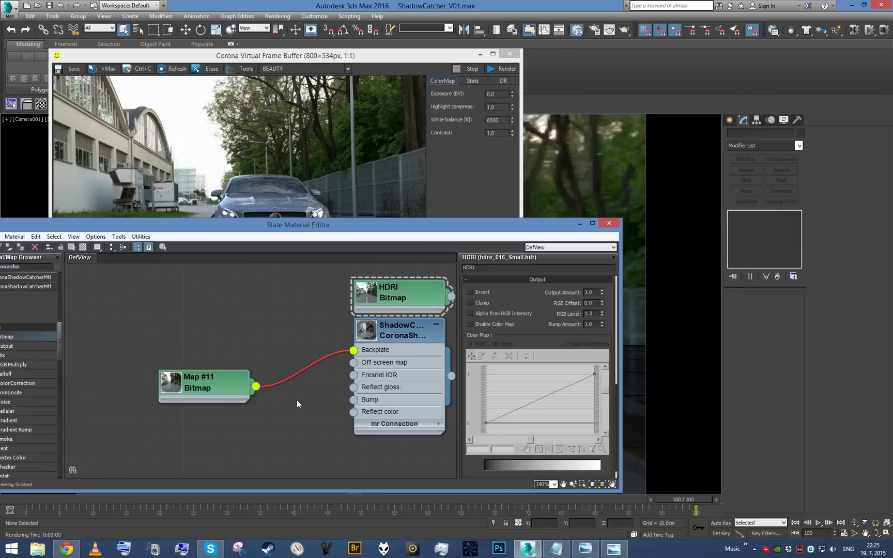
drag(241, 394, 162, 394)
drag(280, 232, 404, 242)
double_click(233, 399)
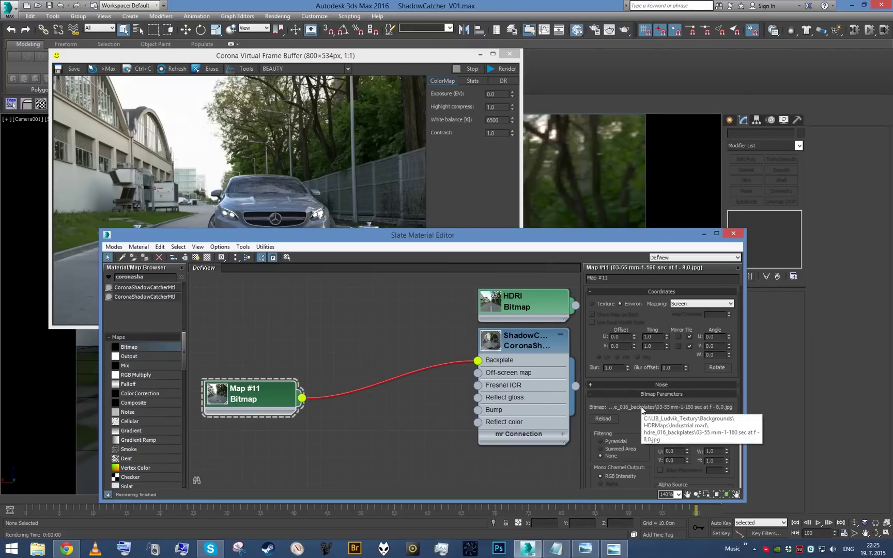
Preview the street backplate photo, then check the finished render of the car over the street.
click(632, 408)
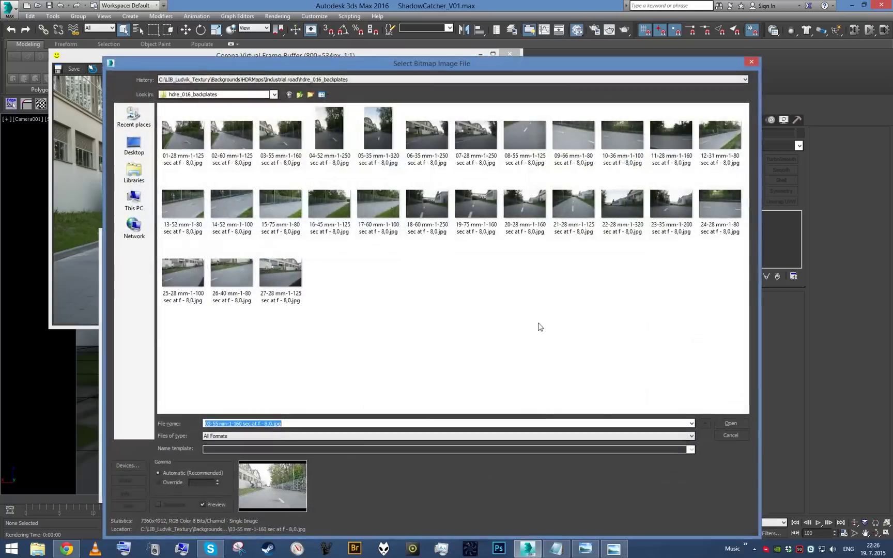
click(729, 442)
click(711, 430)
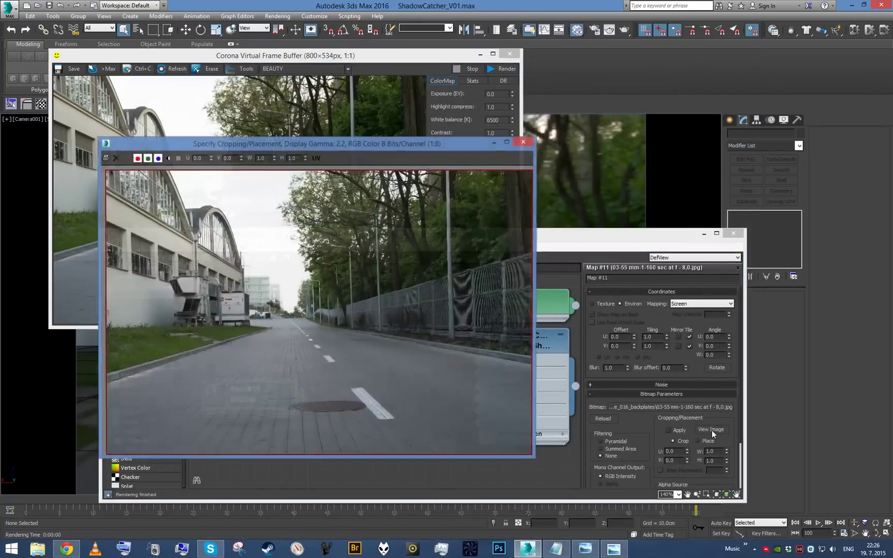
click(524, 143)
drag(488, 242, 409, 274)
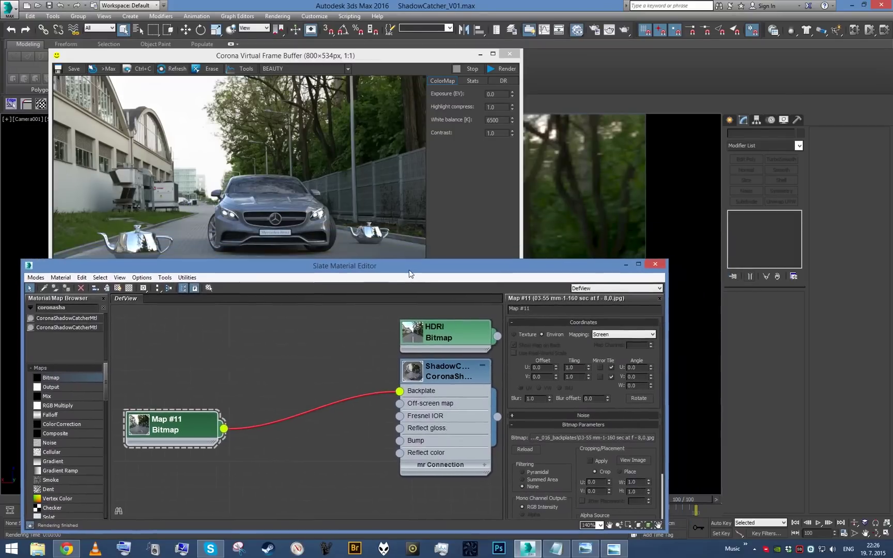
click(255, 179)
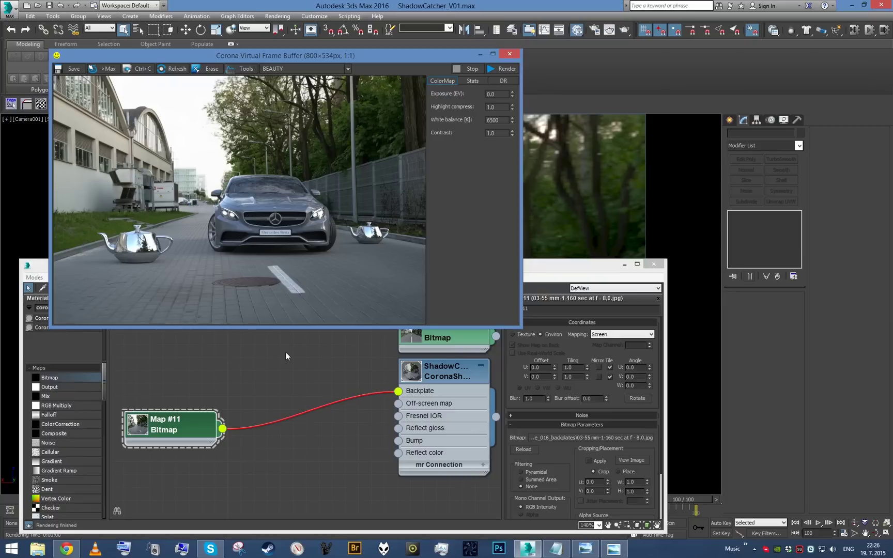
click(158, 329)
Search for CoronaOutput and insert it between Map #11 and the shadow catcher's Backplate input.
double_click(67, 309)
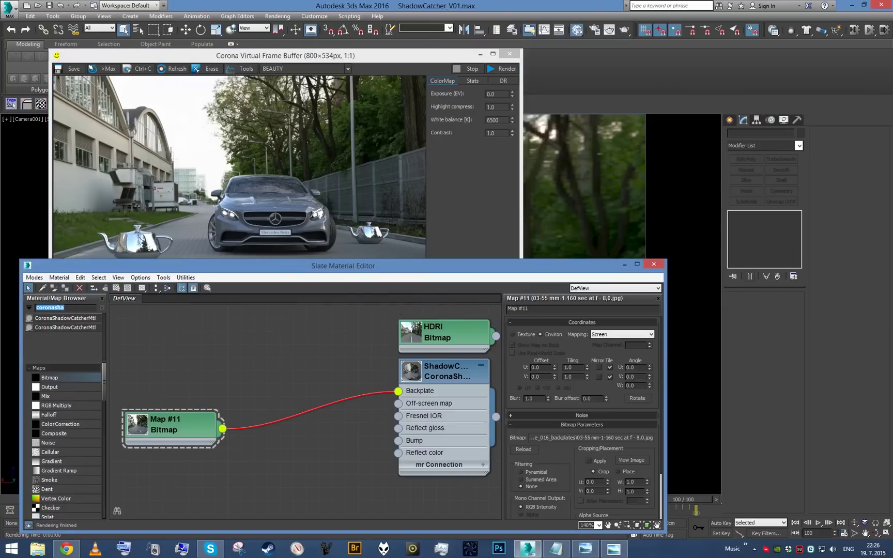
text(coronaco)
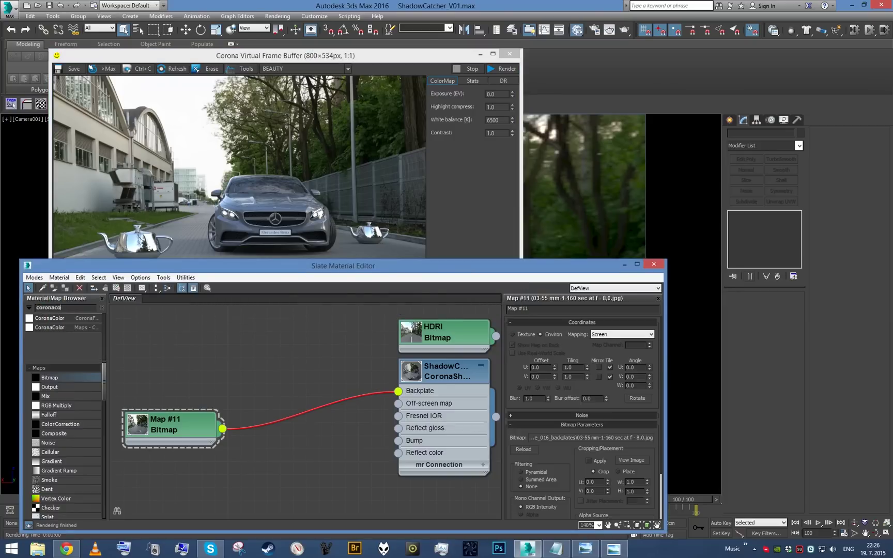
key(BackSpace)
key(BackSpace)
key(BackSpace)
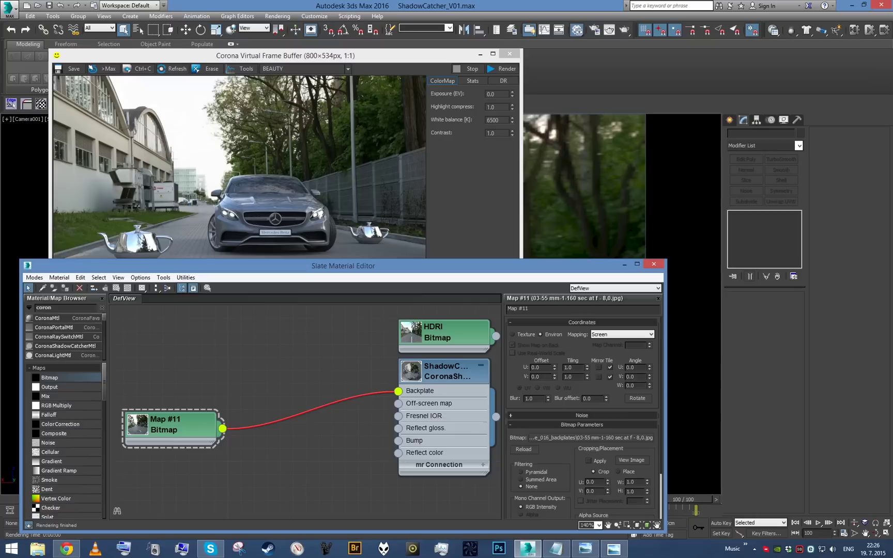
text(ao)
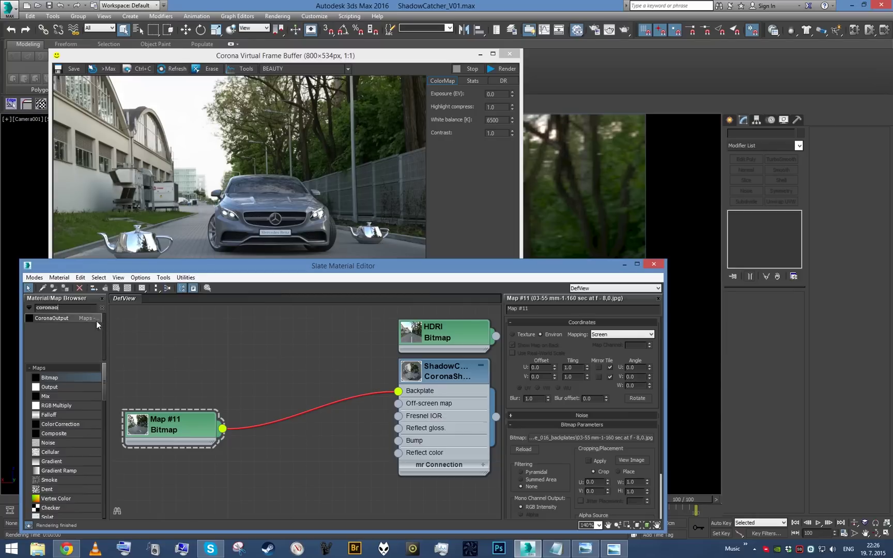
drag(96, 320, 309, 411)
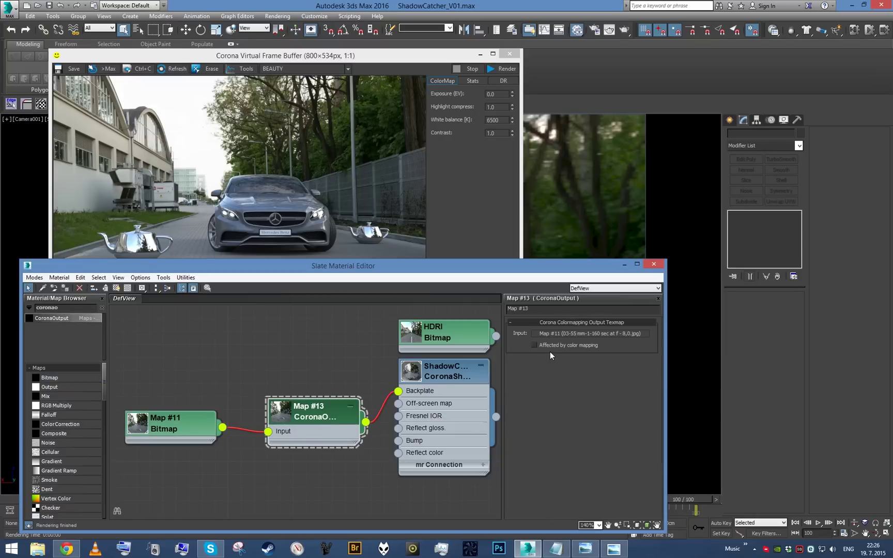
mouse_move(543, 343)
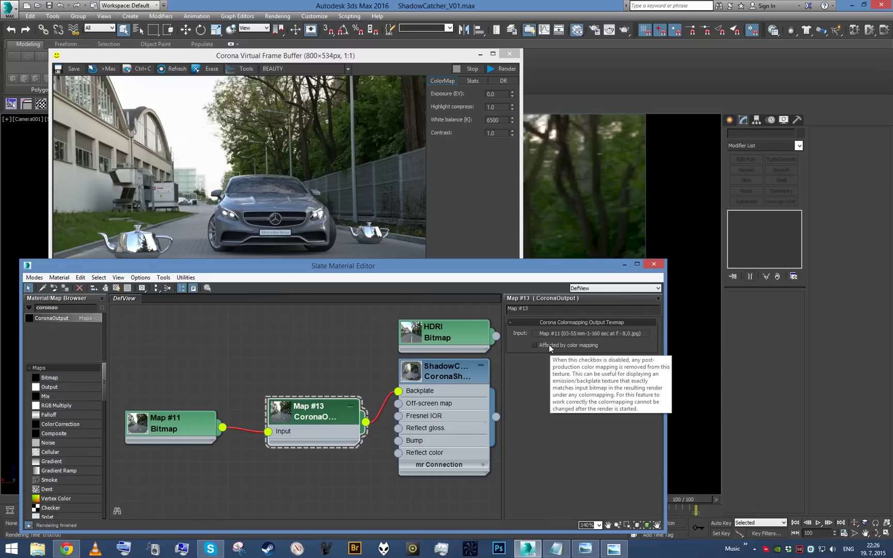
click(571, 216)
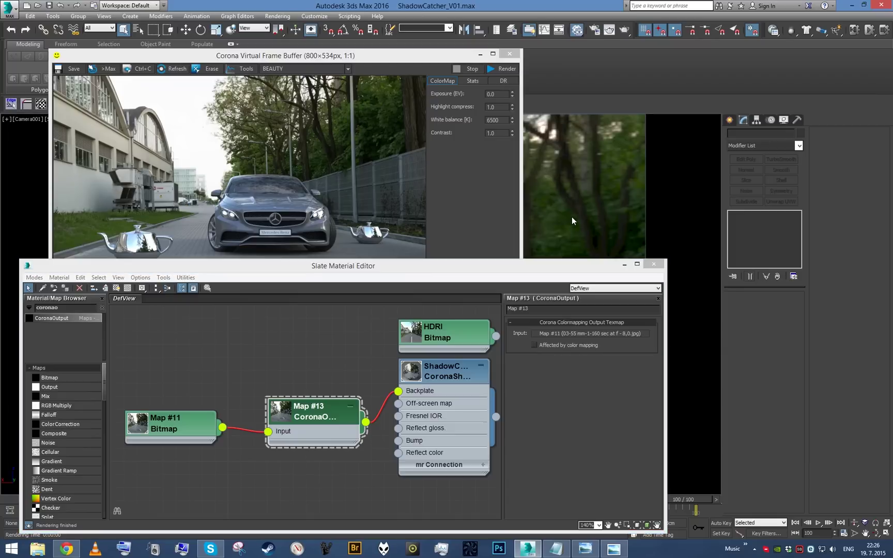
Assign the CoronaOutput Map #13 as an instance to the Direct visibility override.
key(F10)
drag(608, 213, 609, 165)
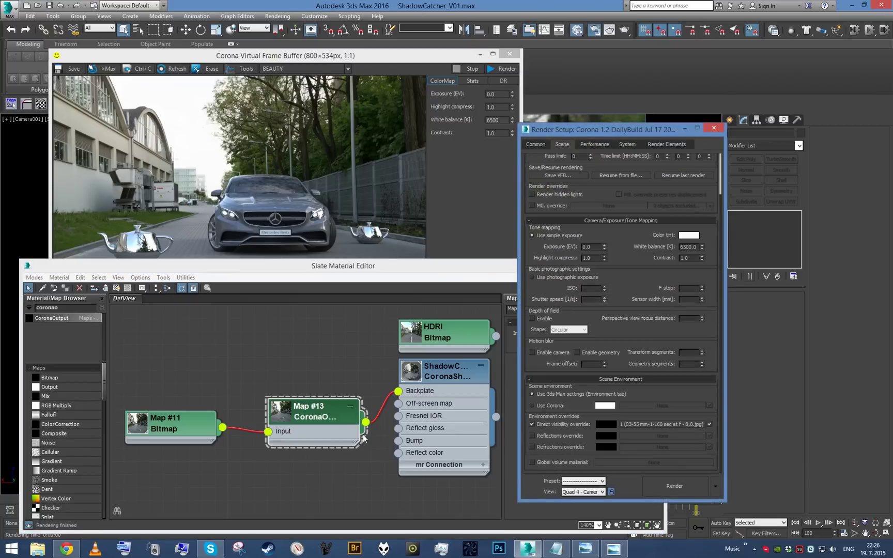
drag(365, 422, 666, 424)
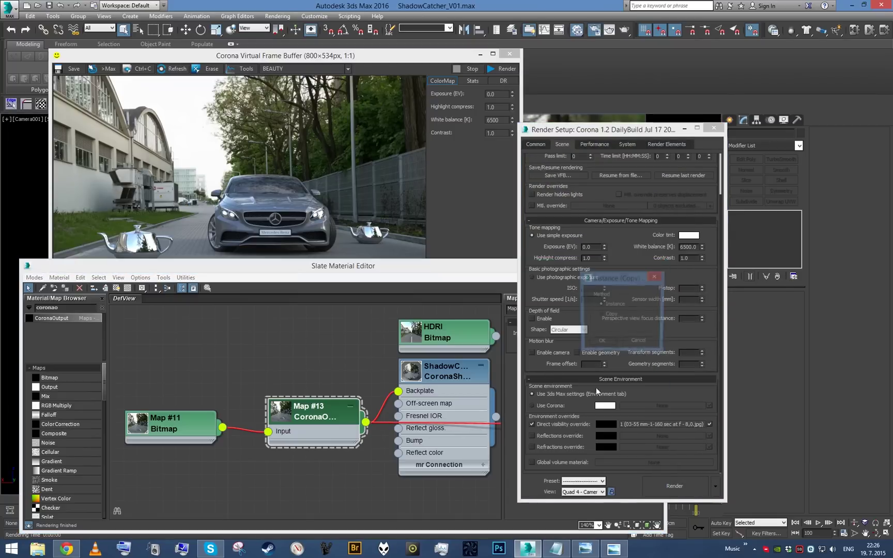
click(602, 340)
click(460, 248)
Run and stop a test render, then preview the backplate photo.
click(508, 71)
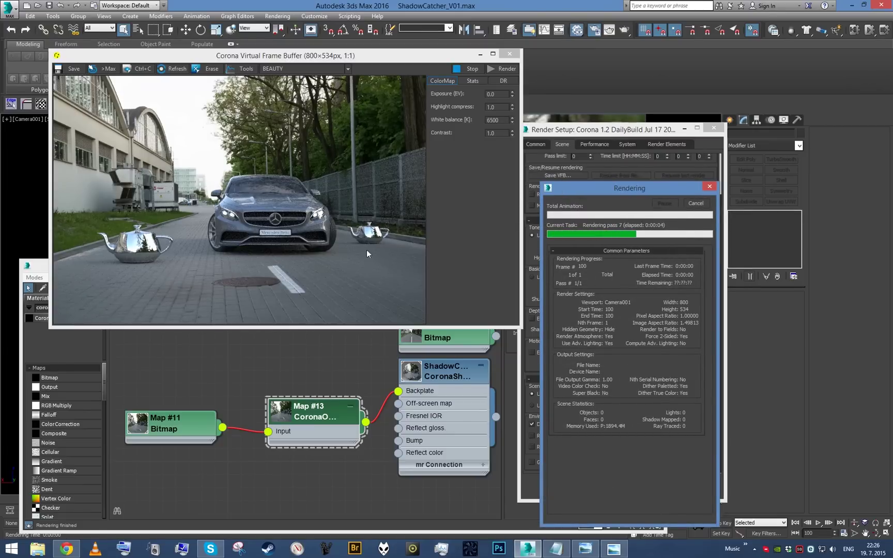
click(696, 204)
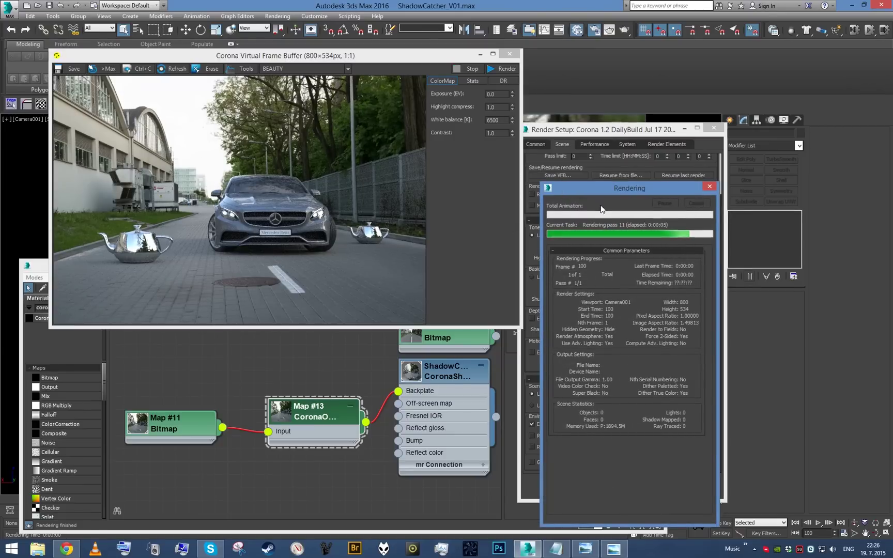
click(204, 438)
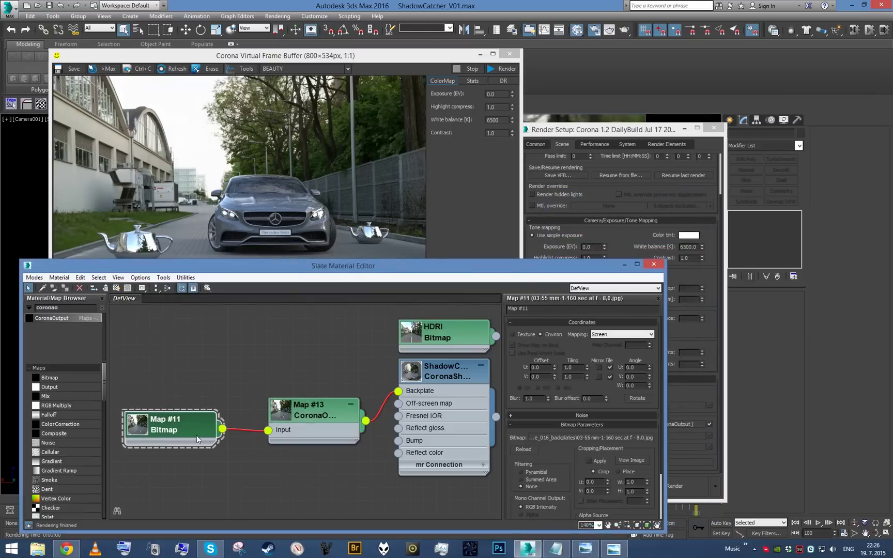
click(631, 460)
Set the Corona exposure to 5.0 EV, render, and stop to check the backplate stays unchanged.
click(528, 147)
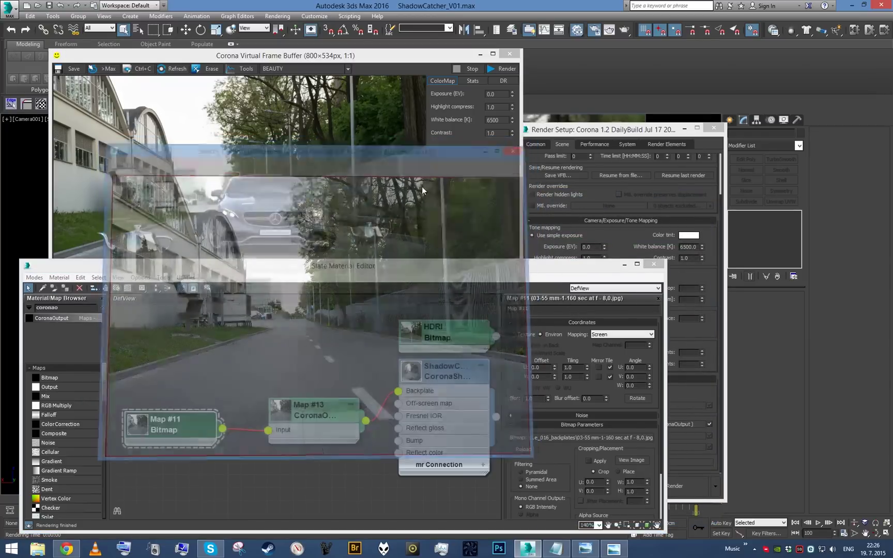
double_click(504, 95)
text(5)
key(Return)
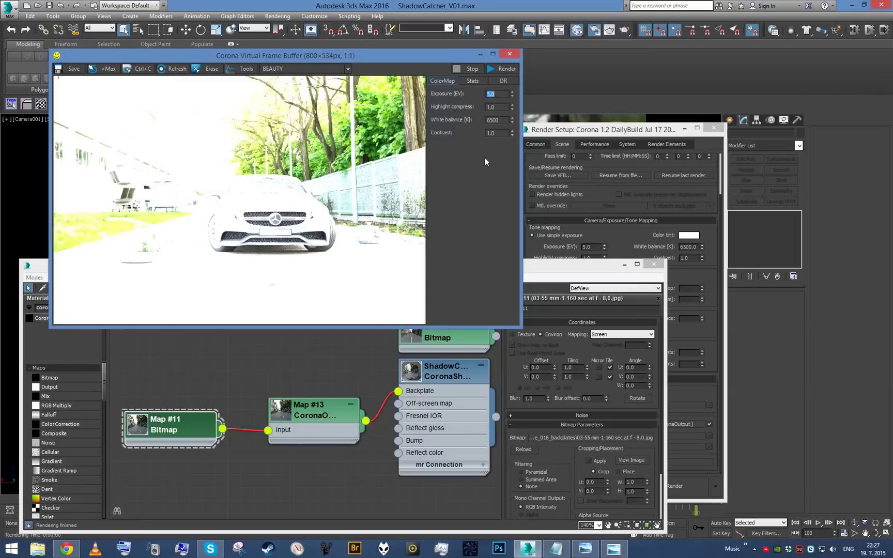
click(501, 68)
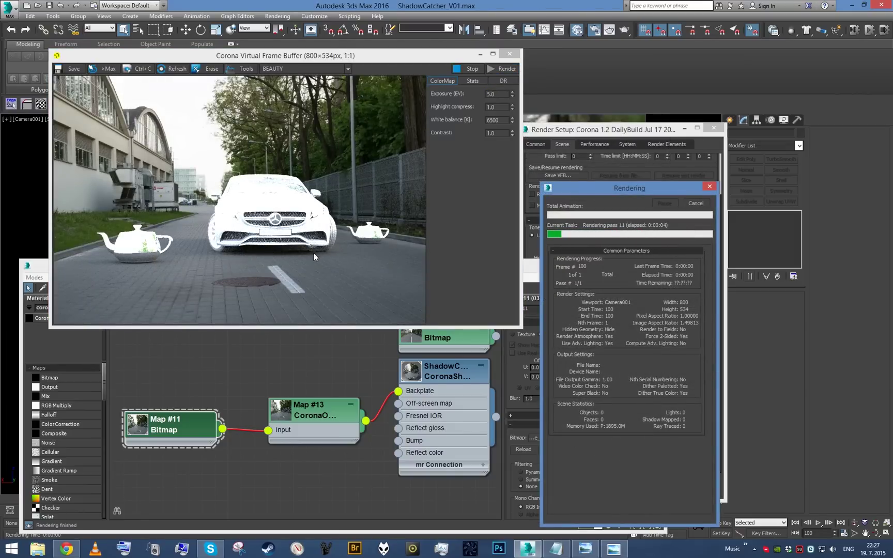
click(695, 204)
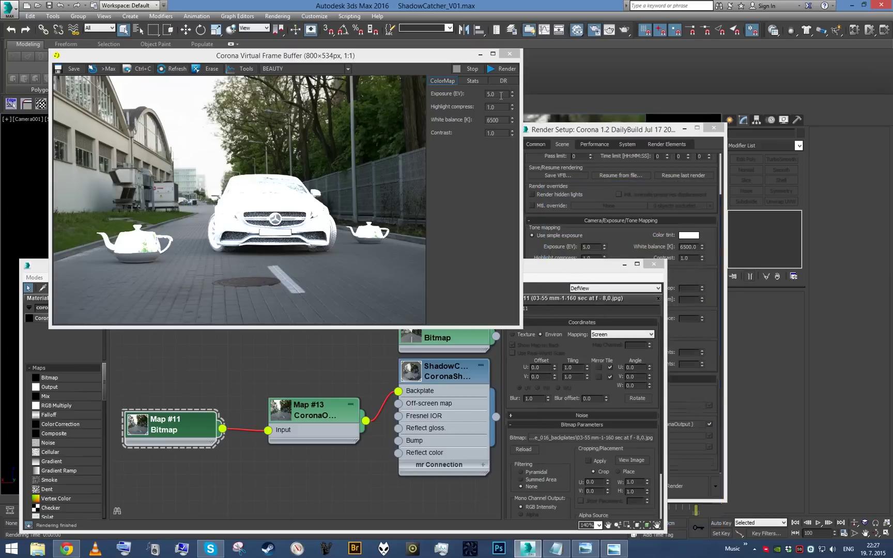
Lower the exposure to -2.0 EV and re-render.
text(-2)
key(Return)
click(500, 71)
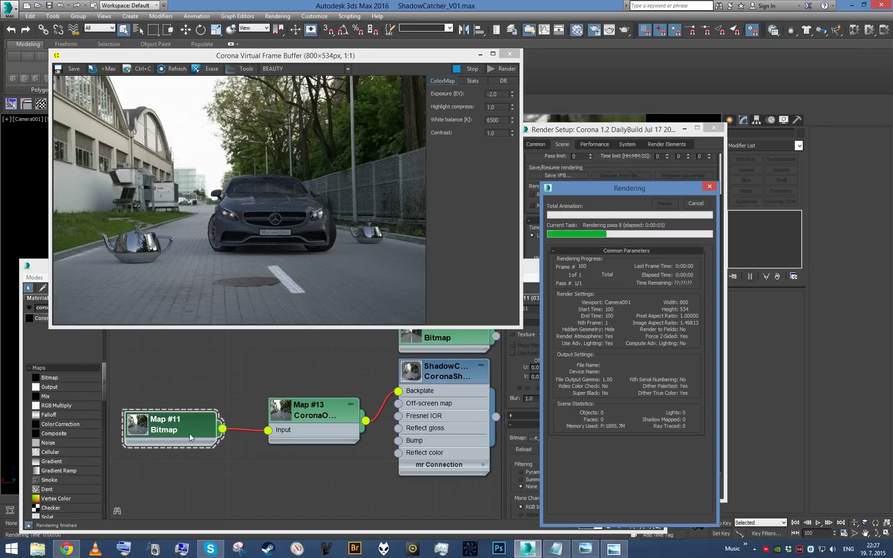
Test-render the scene at exposures of 2.0 and then 1.0 EV.
click(697, 204)
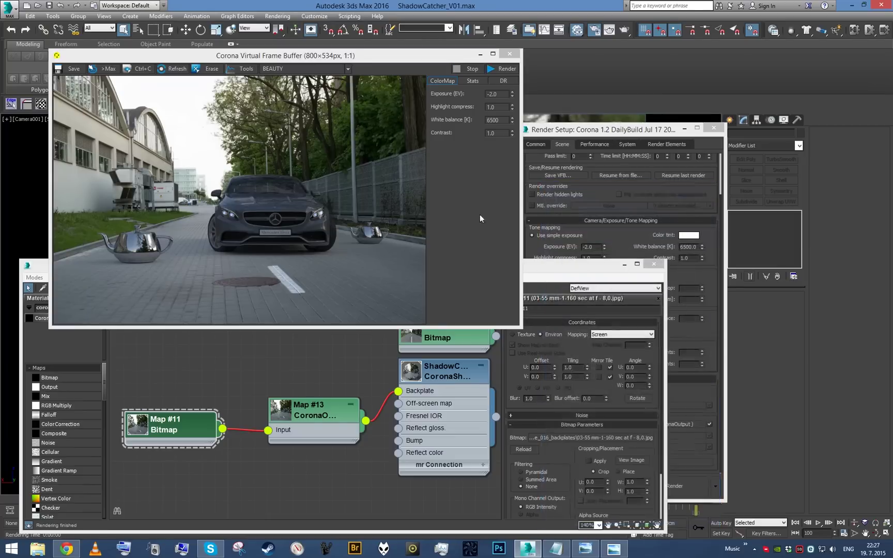
double_click(493, 94)
text(2)
key(Return)
click(503, 68)
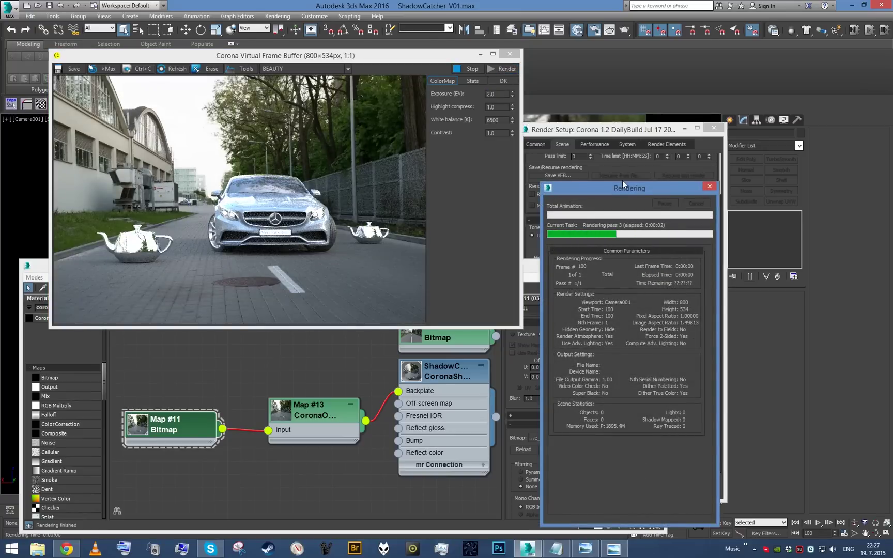
double_click(494, 94)
text(1)
key(Return)
click(500, 70)
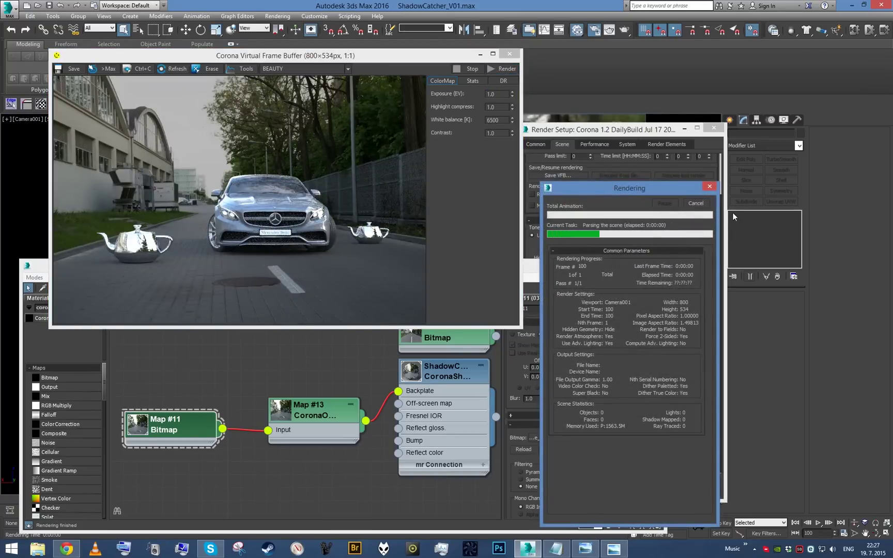
Re-render the scene at an exposure of 0.0 EV.
click(696, 203)
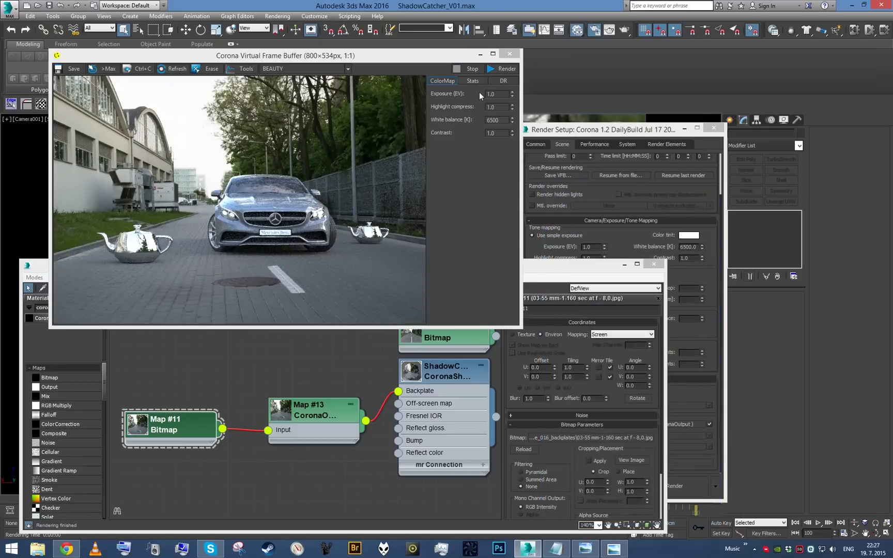
double_click(493, 94)
text(0)
key(Return)
click(499, 70)
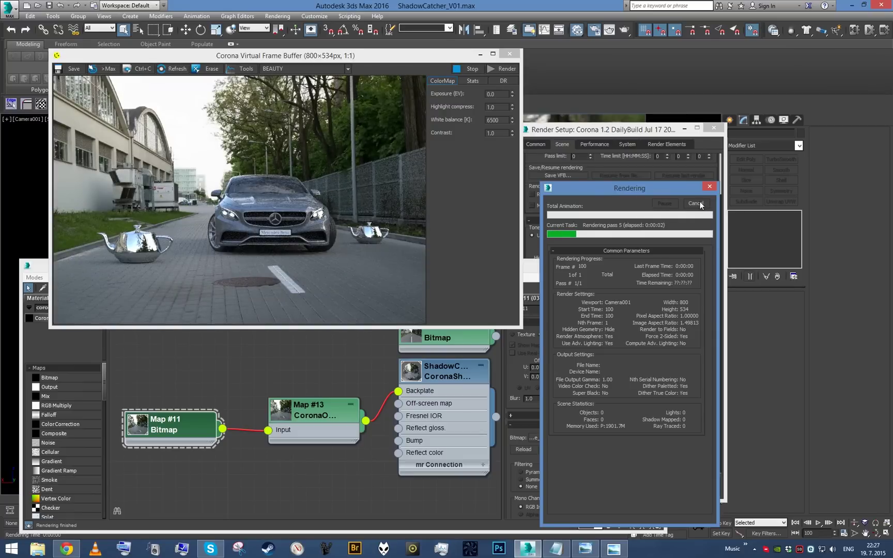
Set contrast to 2.0 and exposure to 0.25 EV, then render again.
click(696, 203)
double_click(494, 133)
text(2)
key(Return)
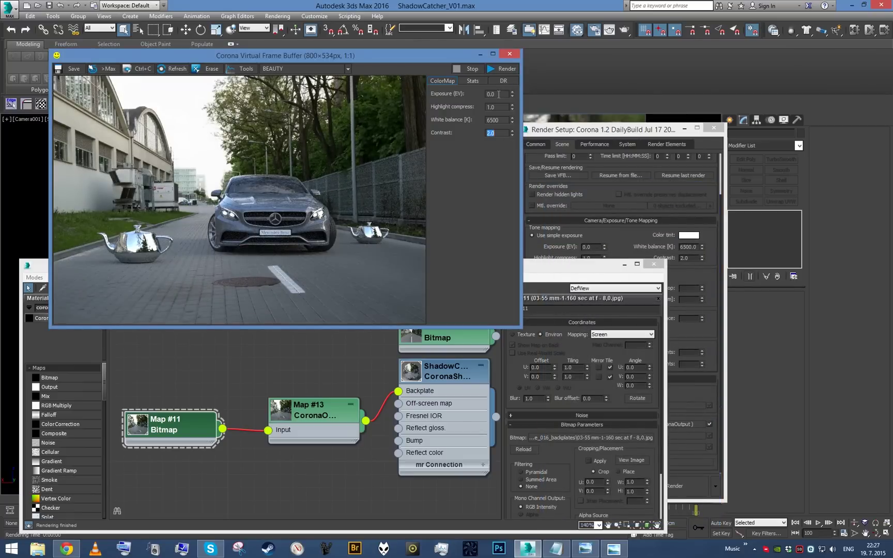
double_click(493, 94)
text(0.25)
key(Return)
click(499, 69)
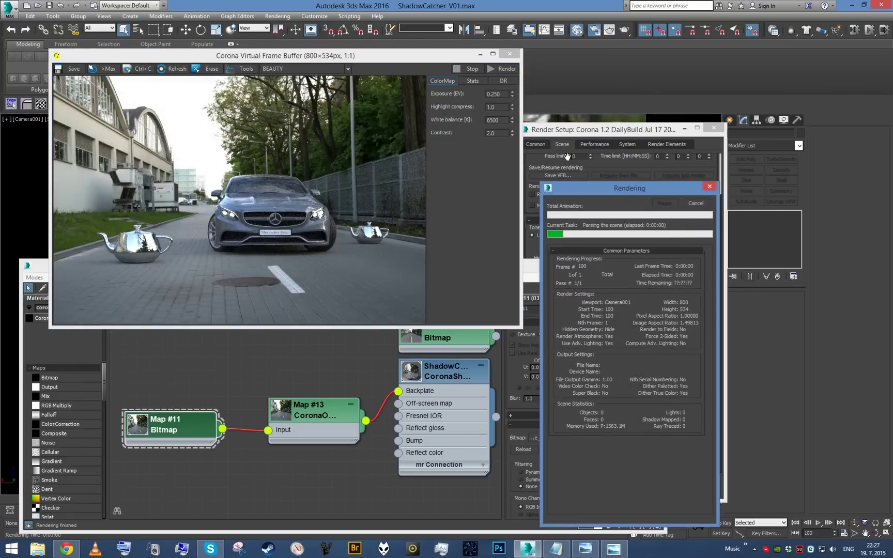